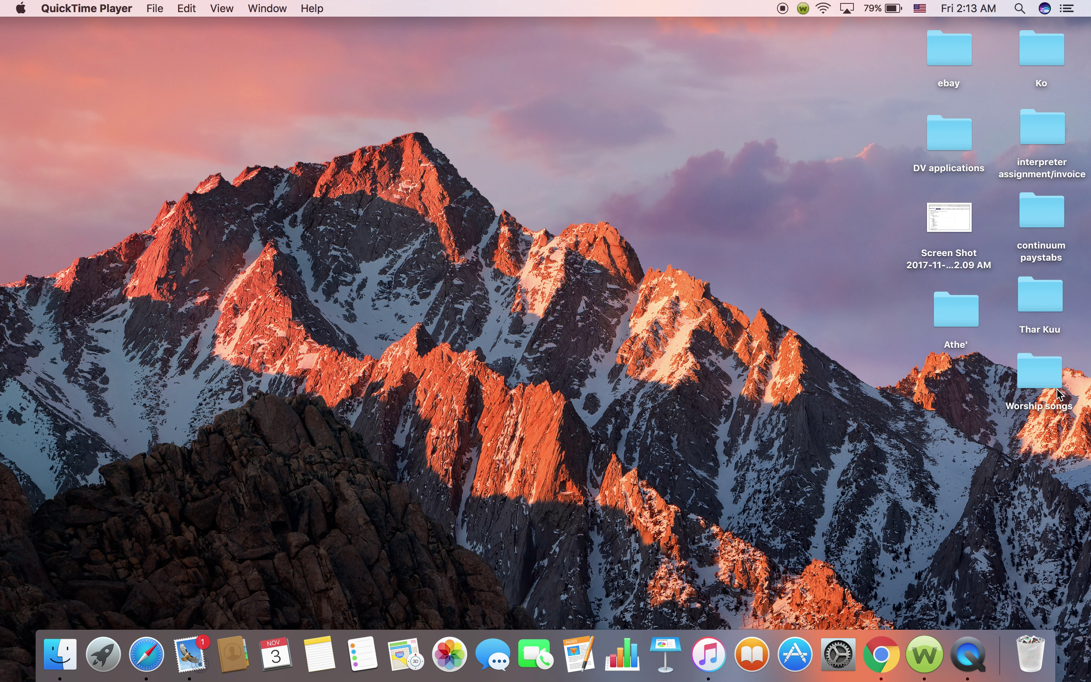
- Open the Worship songs folder and then its Burmese-titled Keynote presentation
{"action": "left_click_drag", "start_coordinate": [1029, 379], "coordinate": [756, 398]}
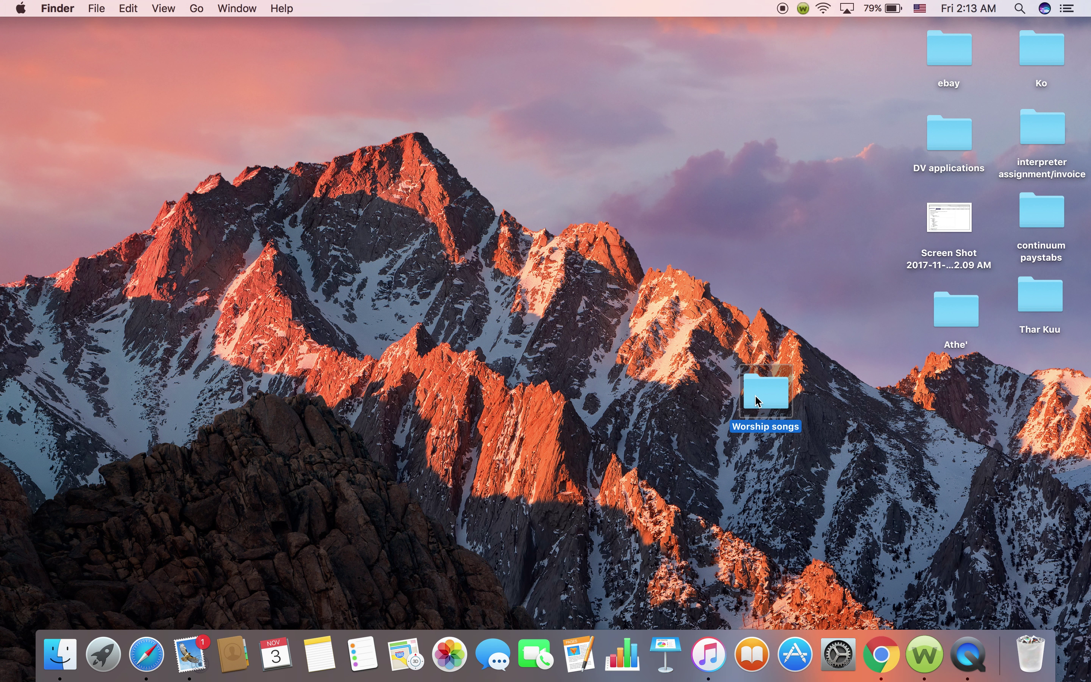
{"action": "double_click", "coordinate": [766, 403]}
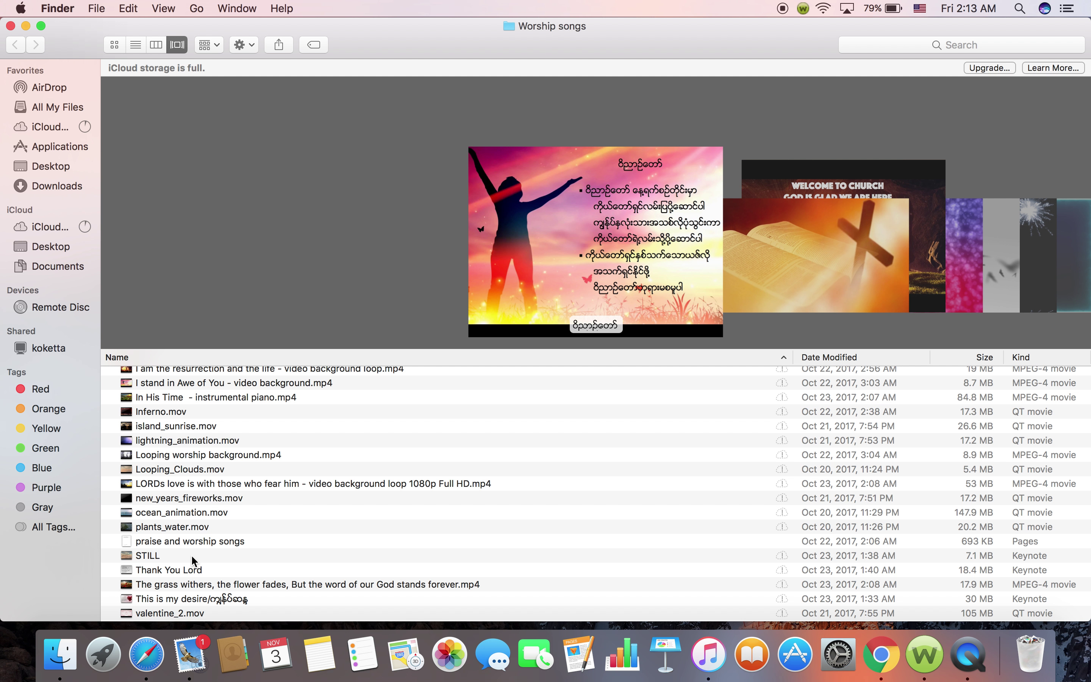
{"action": "scroll", "coordinate": [192, 554], "scroll_direction": "up", "scroll_amount": 10}
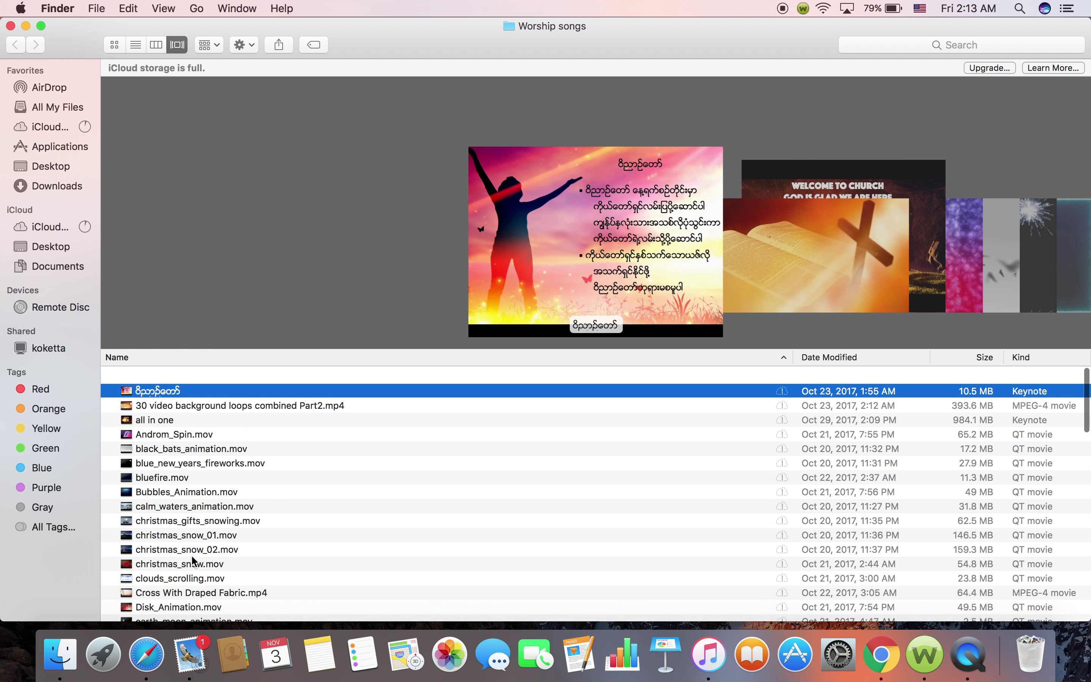
{"action": "double_click", "coordinate": [152, 374]}
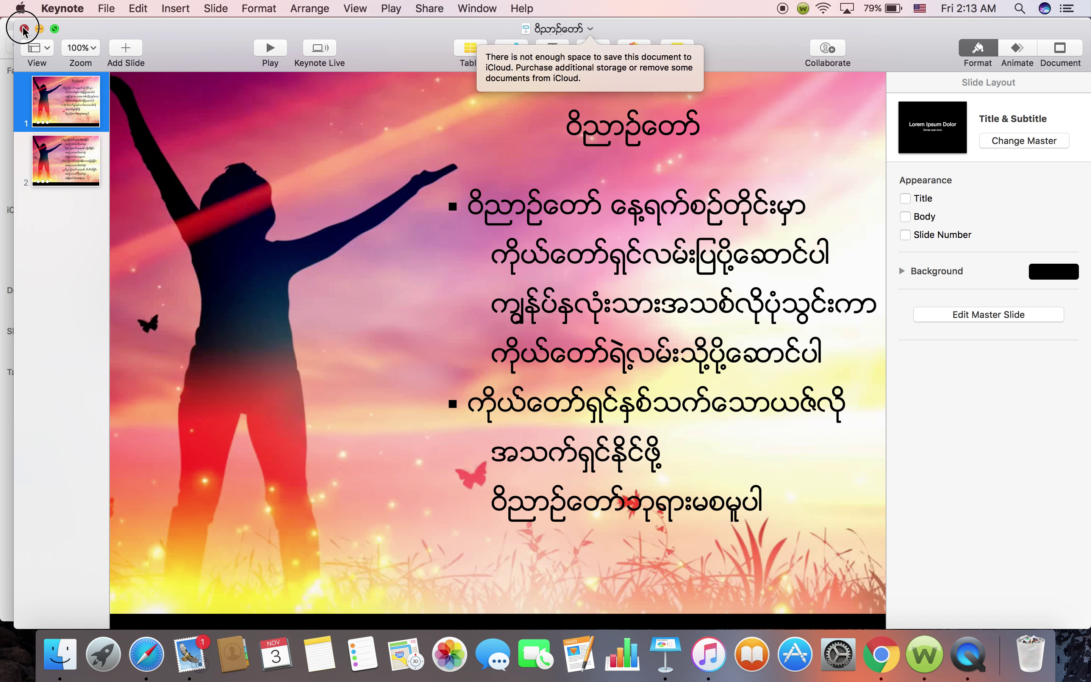
- Close the Burmese lyrics presentation window
{"action": "left_click", "coordinate": [12, 30]}
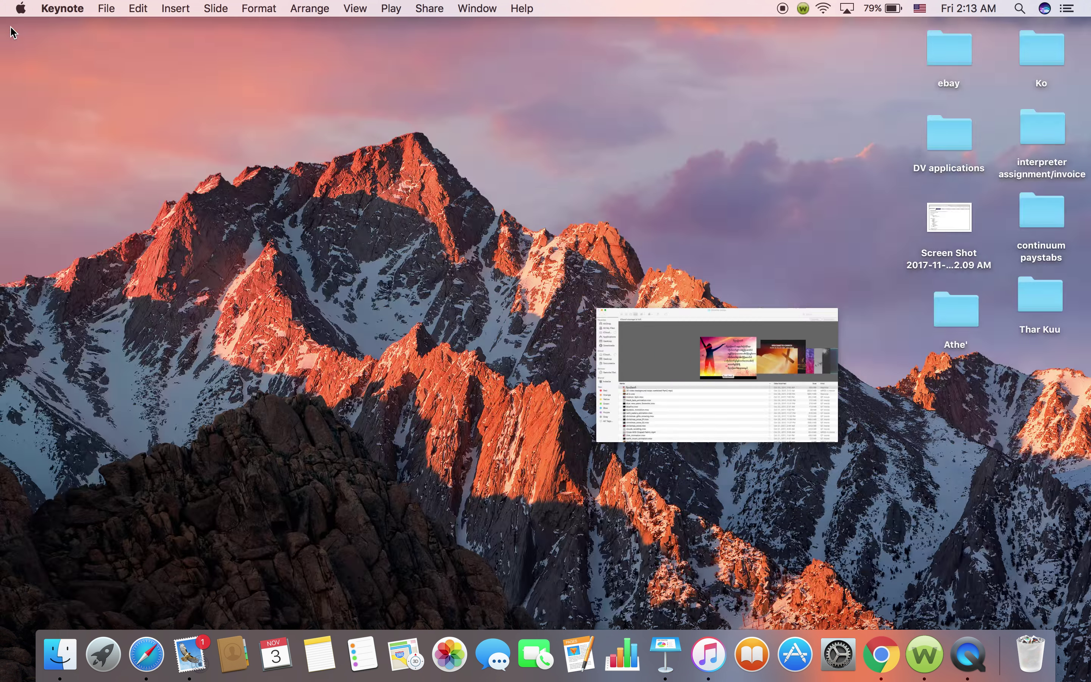
- Create a new Keynote presentation using the Black theme
{"action": "left_click", "coordinate": [1032, 384]}
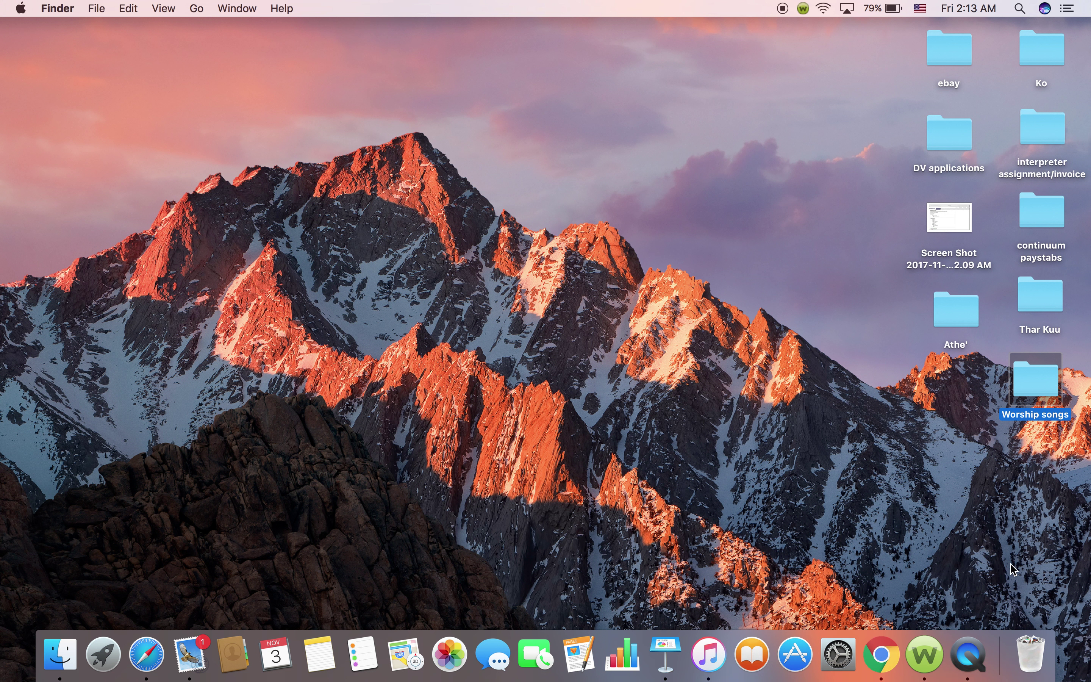
{"action": "left_click", "coordinate": [666, 656]}
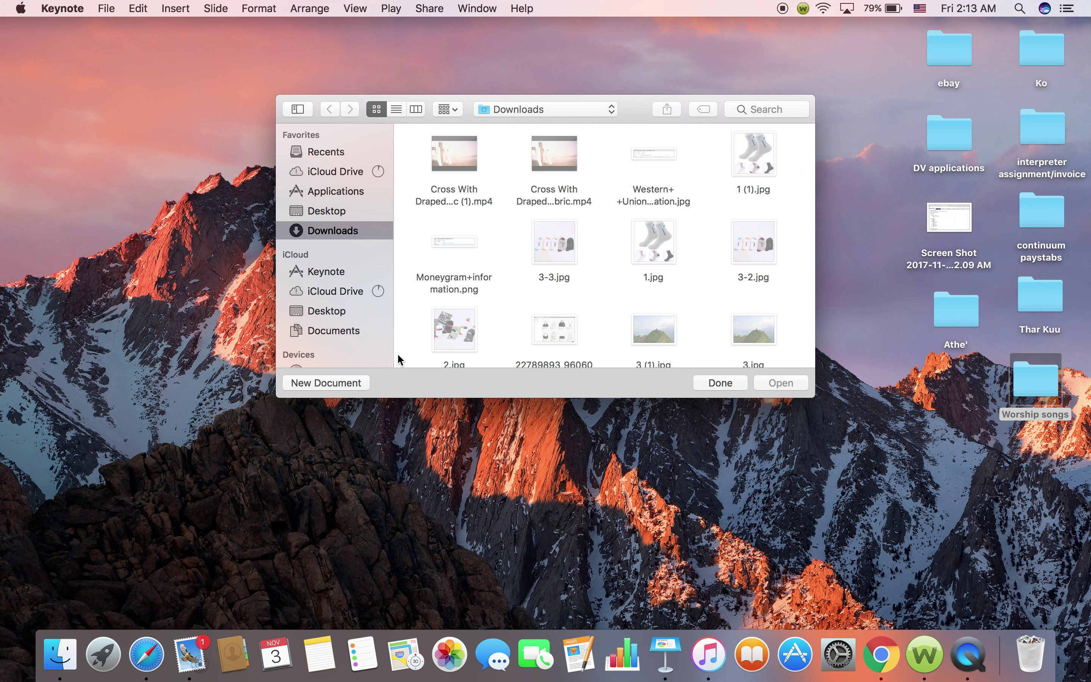
{"action": "left_click", "coordinate": [325, 383]}
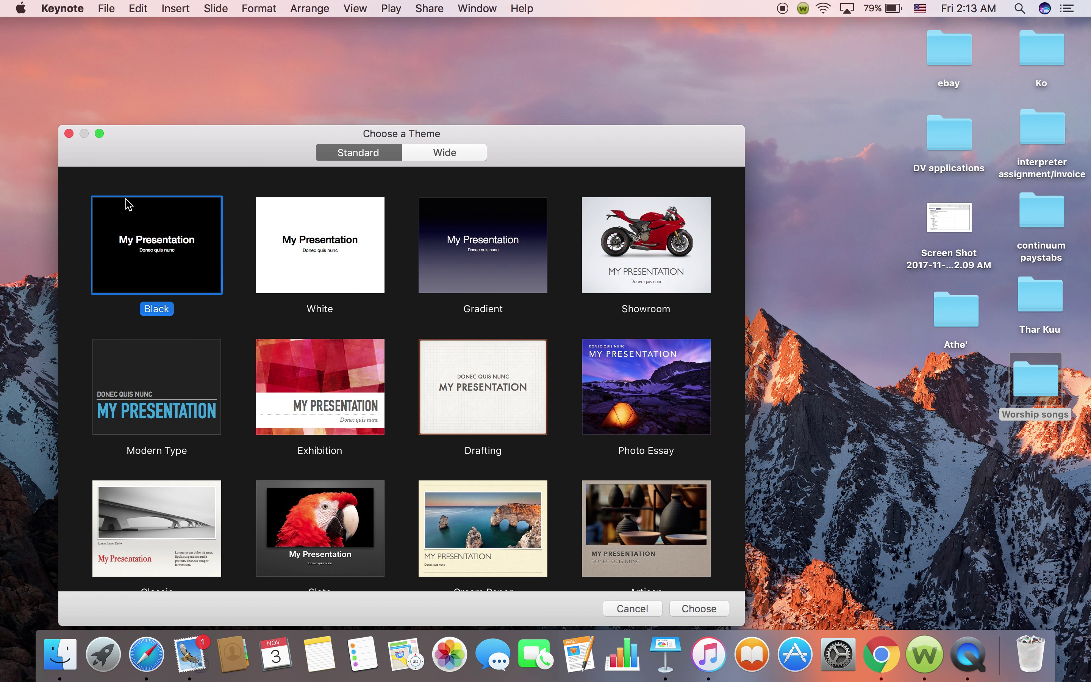
{"action": "double_click", "coordinate": [153, 241]}
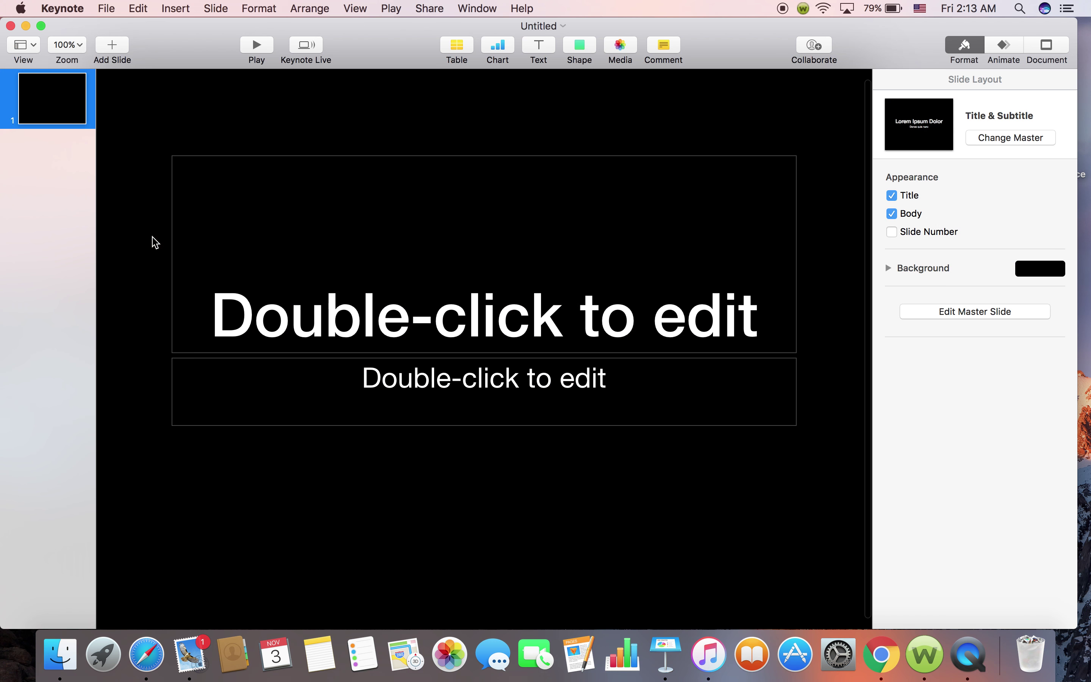
- Delete the slide's title and body placeholders, leaving an empty black slide
{"action": "left_click", "coordinate": [355, 268]}
{"action": "key", "text": "Delete"}
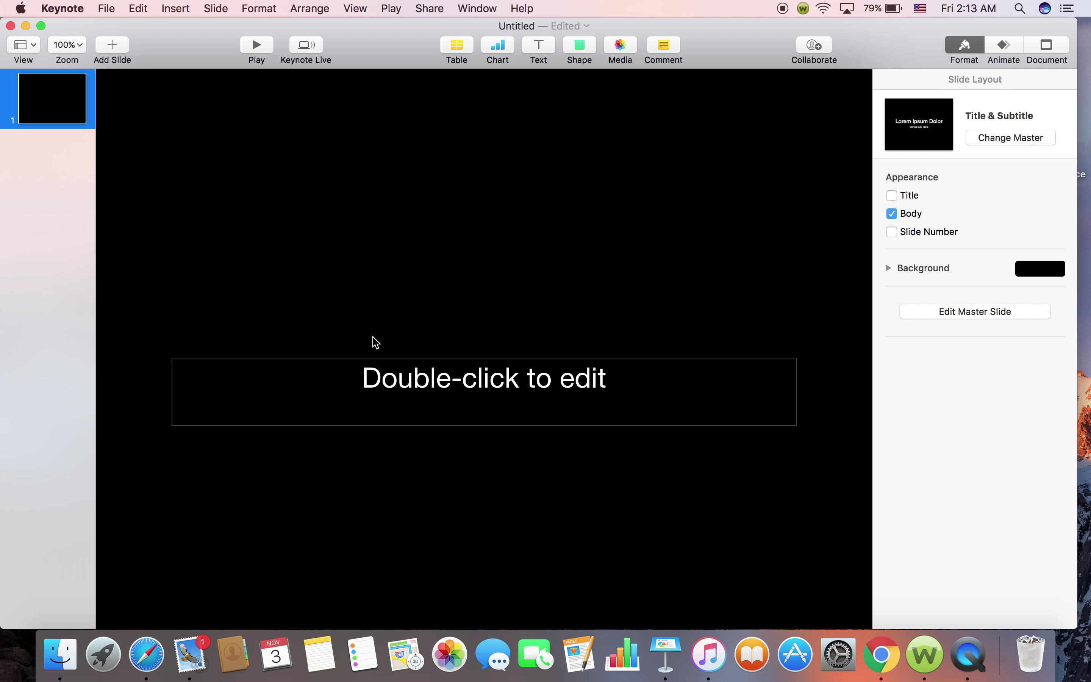
{"action": "left_click", "coordinate": [390, 383]}
{"action": "key", "text": "Delete"}
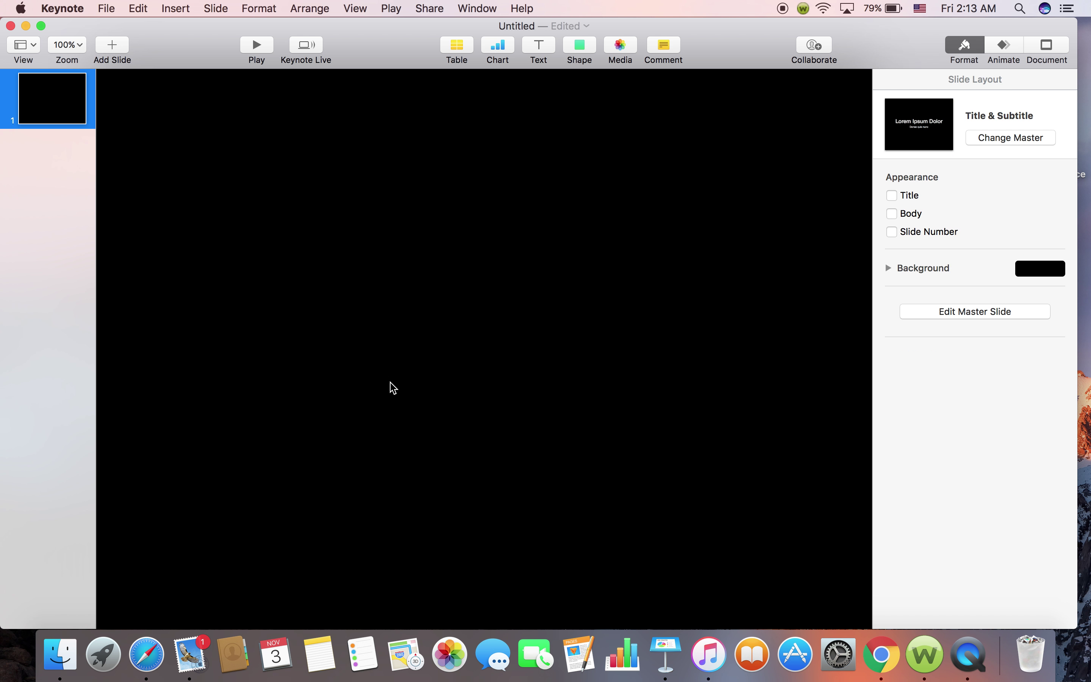
{"action": "left_click", "coordinate": [186, 10]}
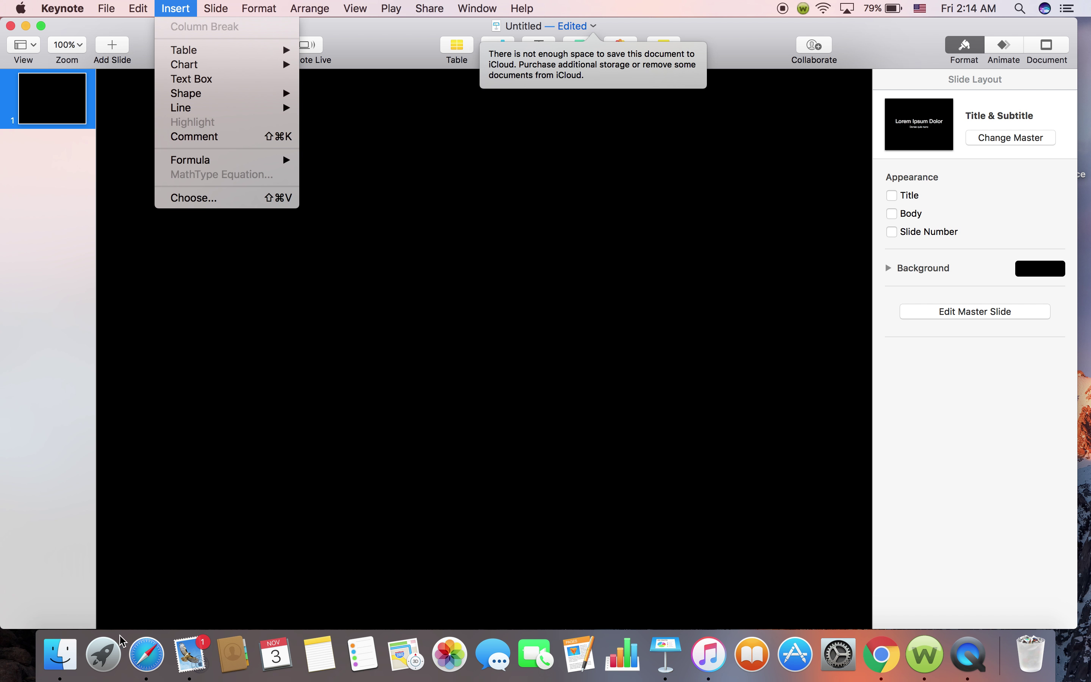
{"action": "left_click", "coordinate": [150, 665]}
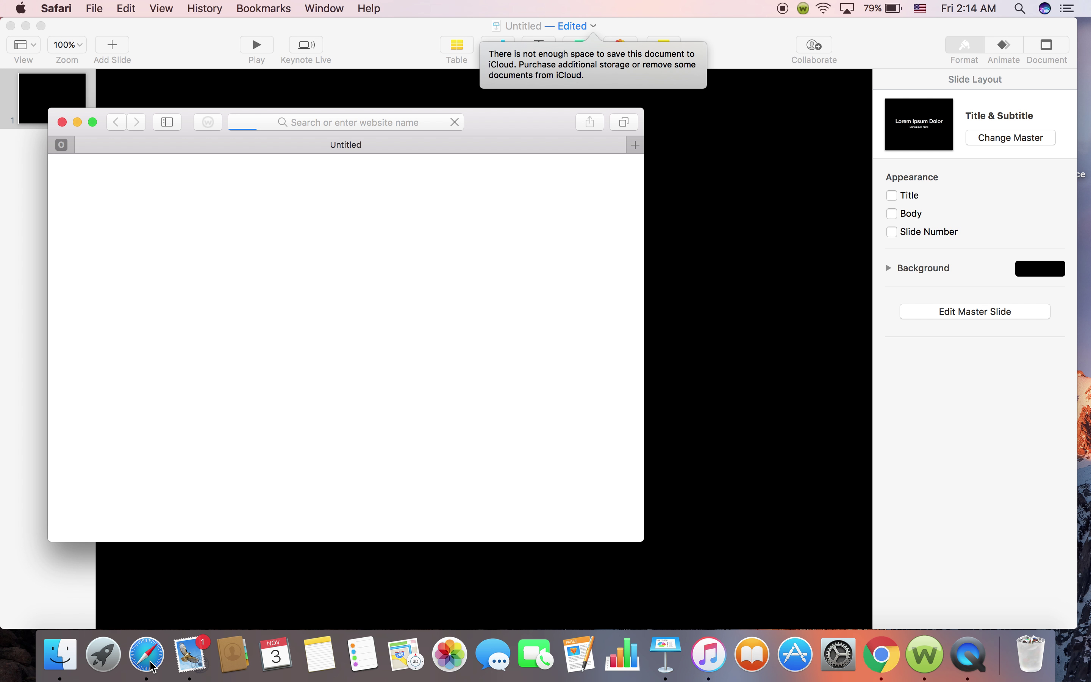
- Go to youtube.com and search for 'worship motion backgrounds'
{"action": "left_click", "coordinate": [379, 127]}
{"action": "type", "text": "you"}
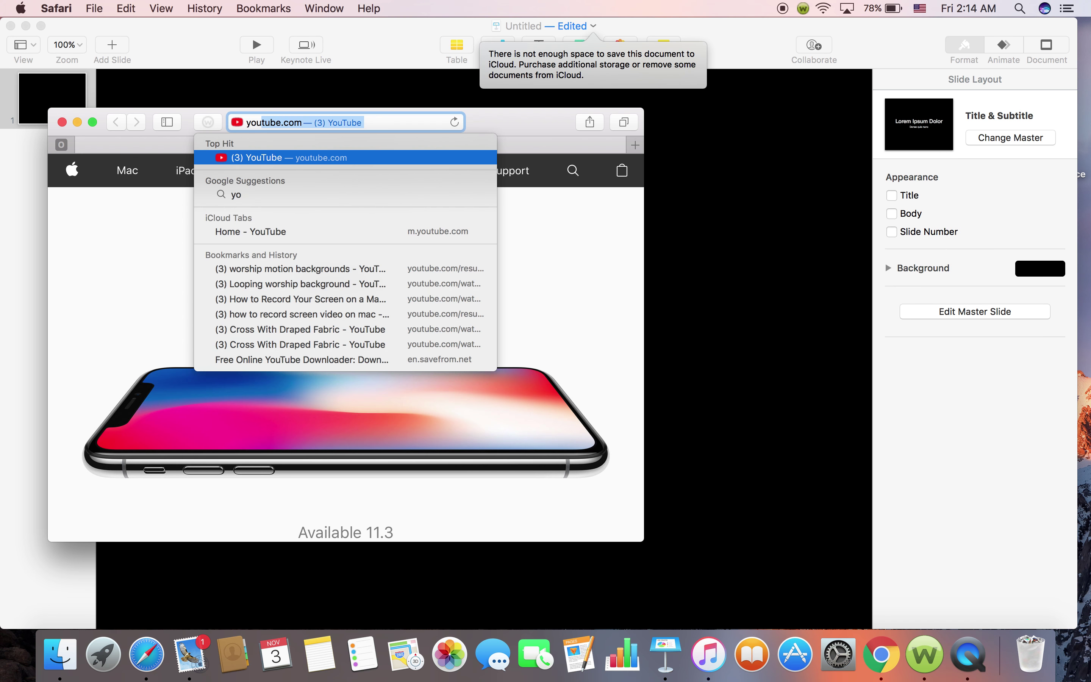
{"action": "key", "text": "Return"}
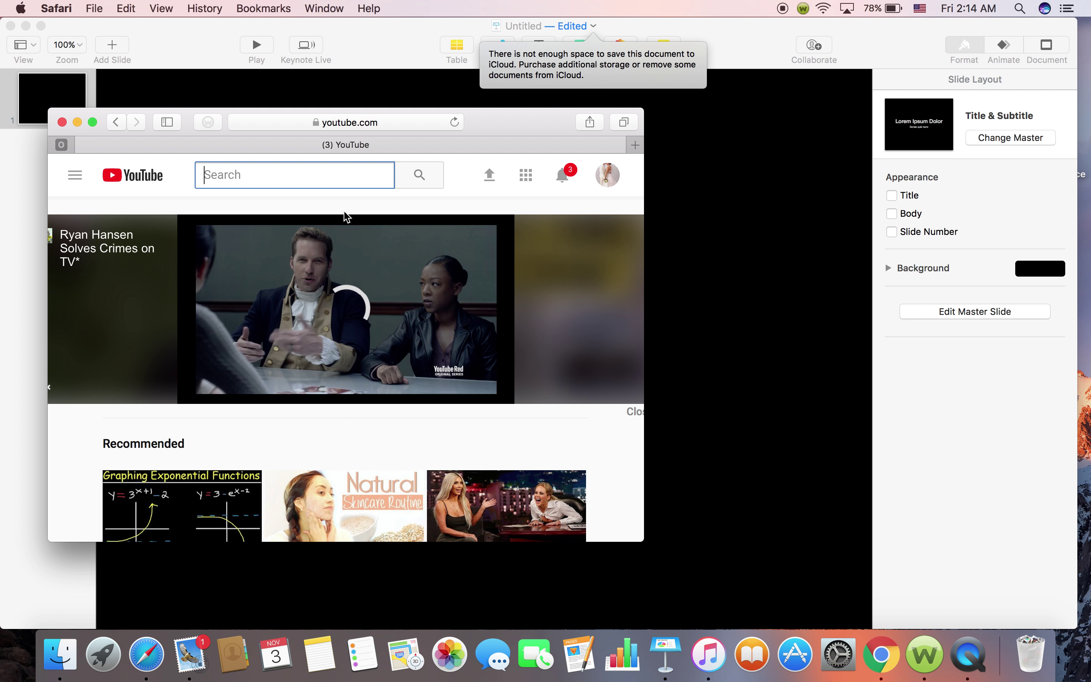
{"action": "type", "text": "wors"}
{"action": "left_click", "coordinate": [366, 220]}
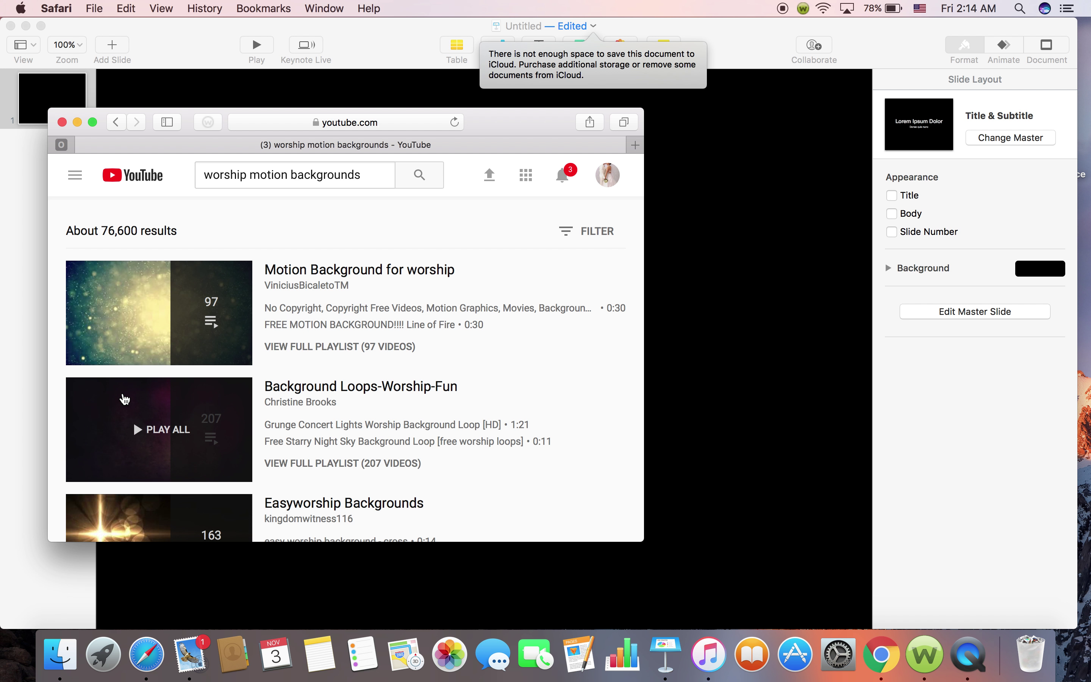
- Mute the Looping worship background video and enlarge the browser to fill the screen
{"action": "scroll", "coordinate": [125, 399], "scroll_direction": "down", "scroll_amount": 6}
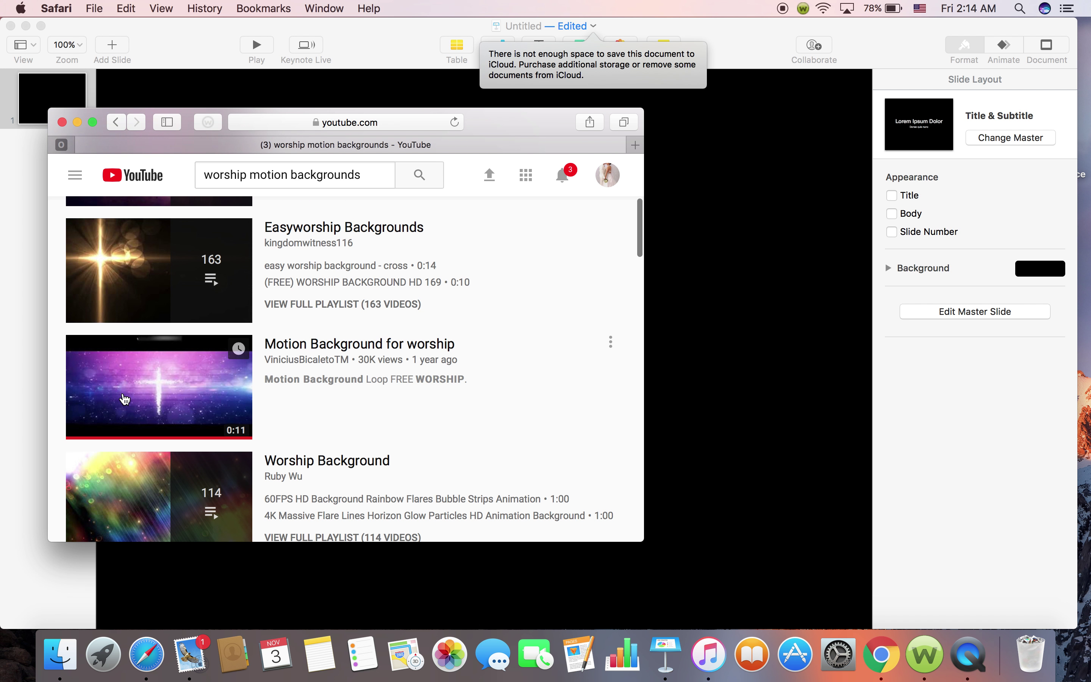
{"action": "scroll", "coordinate": [125, 400], "scroll_direction": "down", "scroll_amount": 3}
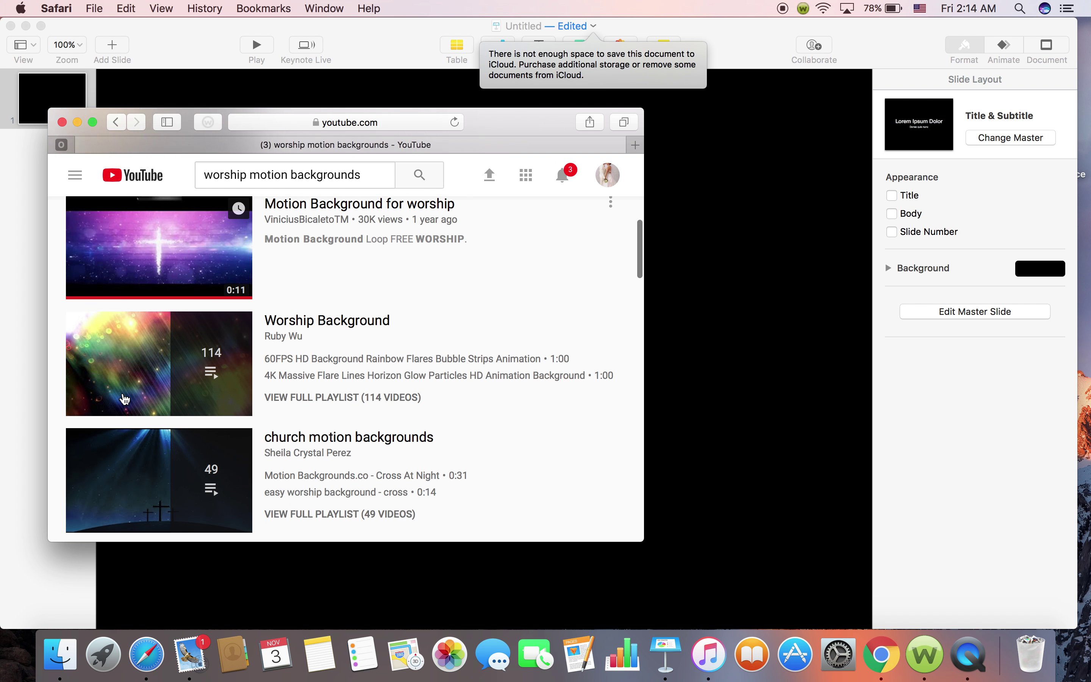
{"action": "scroll", "coordinate": [125, 399], "scroll_direction": "down", "scroll_amount": 3}
{"action": "scroll", "coordinate": [125, 399], "scroll_direction": "down", "scroll_amount": 3}
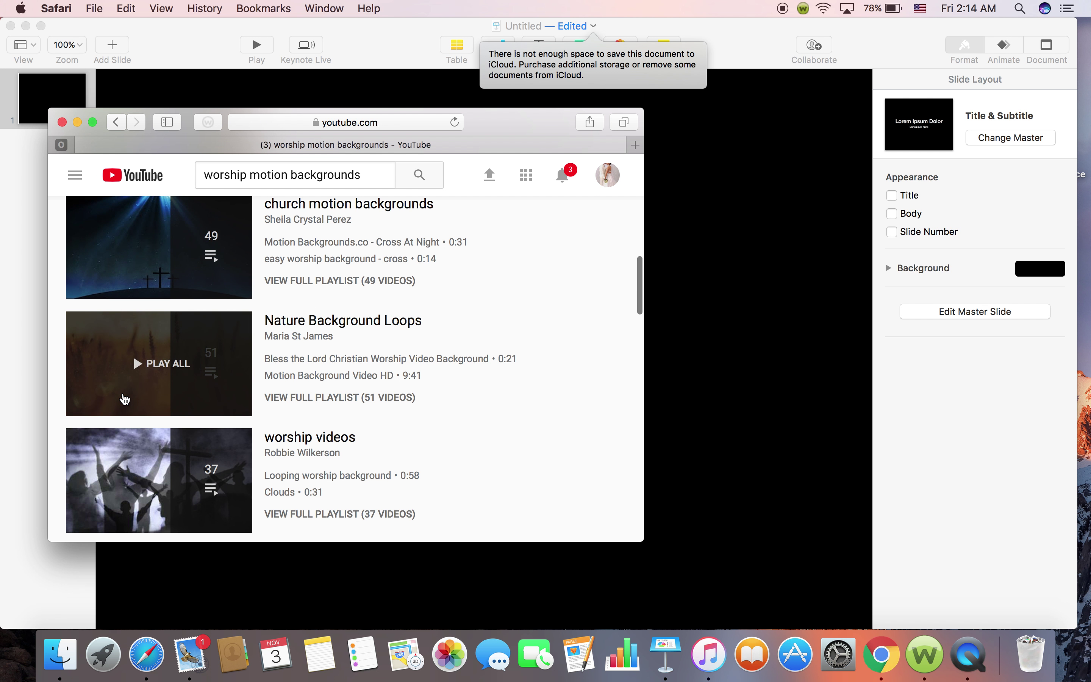
{"action": "left_click", "coordinate": [135, 480]}
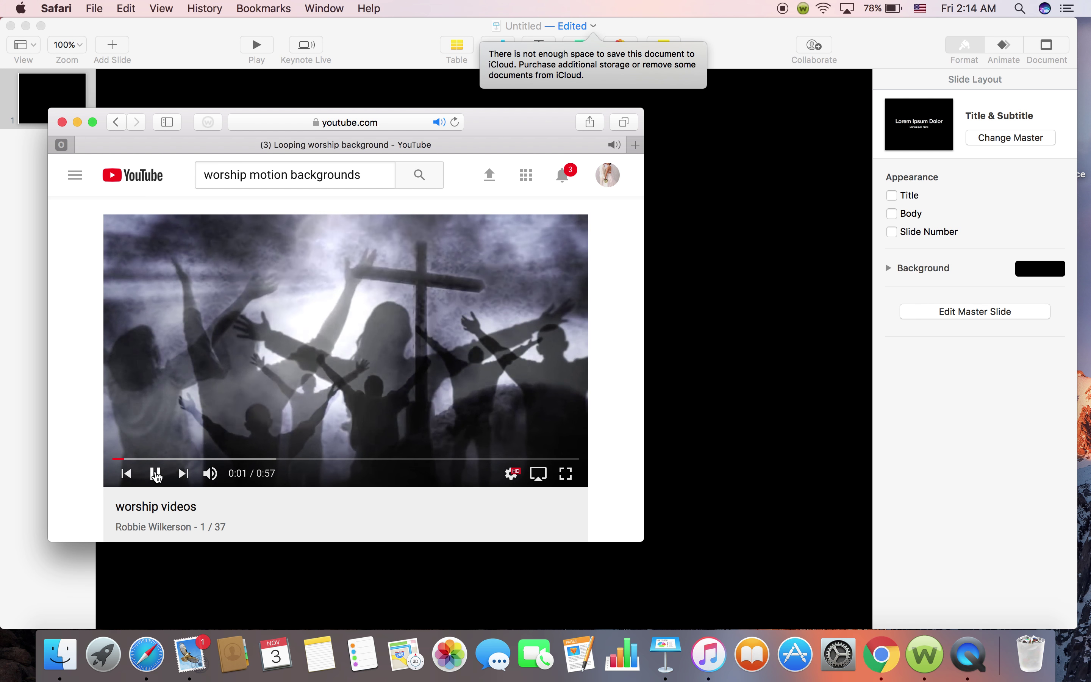
{"action": "scroll", "coordinate": [364, 406], "scroll_direction": "down", "scroll_amount": 3}
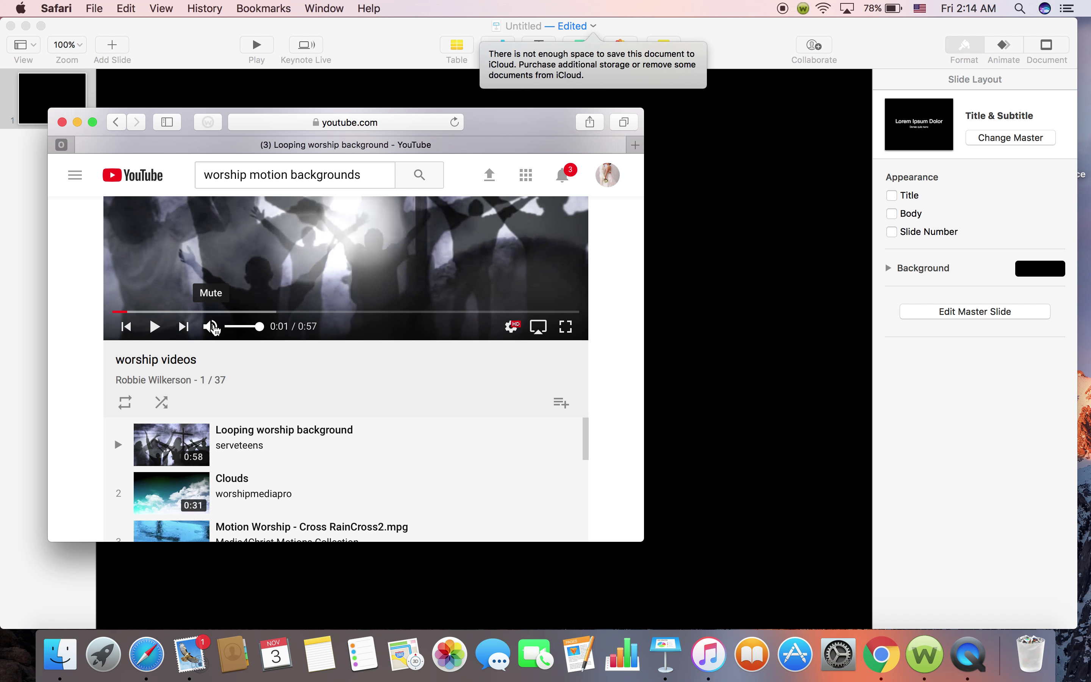
{"action": "left_click", "coordinate": [211, 326]}
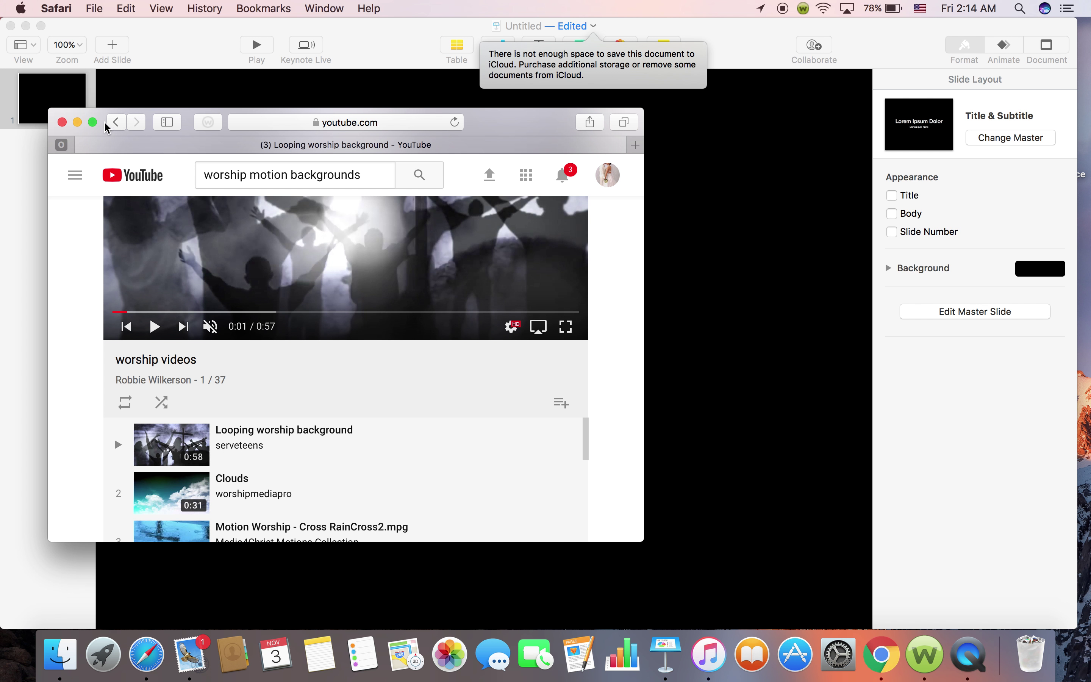
{"action": "left_click", "coordinate": [93, 122]}
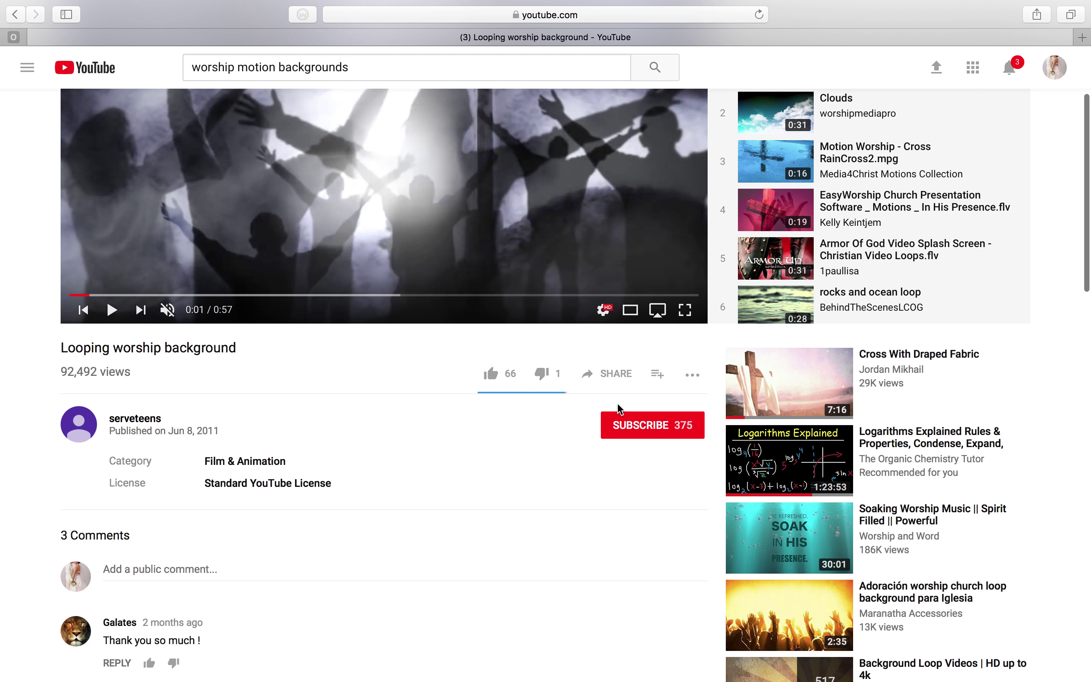
- Open the Cross With Draped Fabric video and copy its web address
{"action": "left_click", "coordinate": [784, 392]}
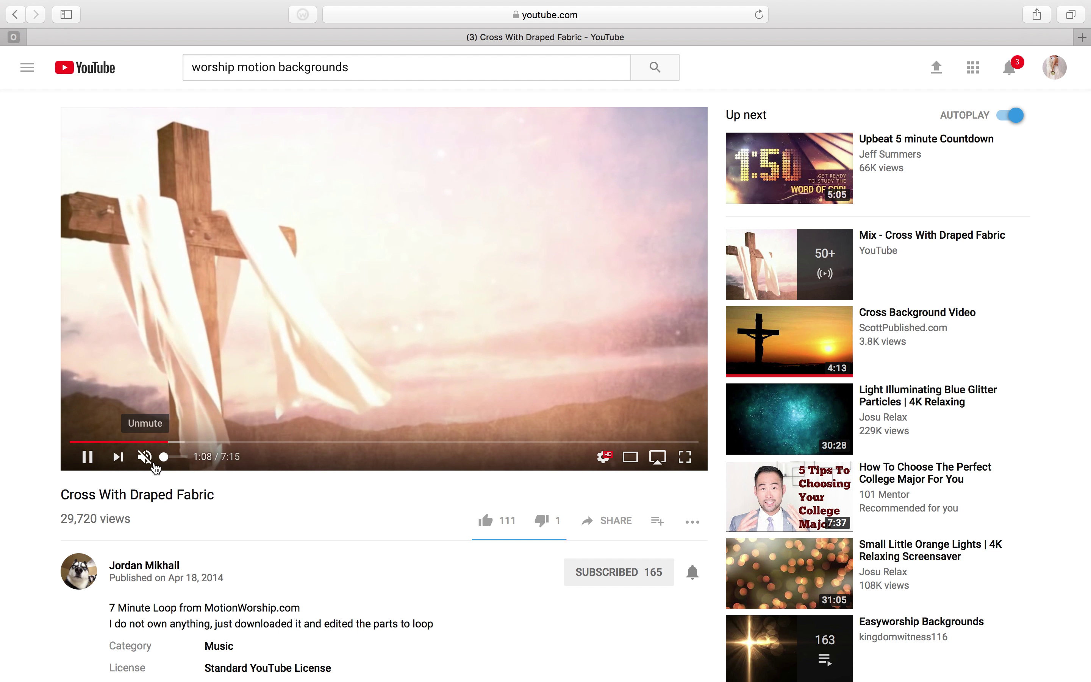
{"action": "left_click", "coordinate": [144, 457]}
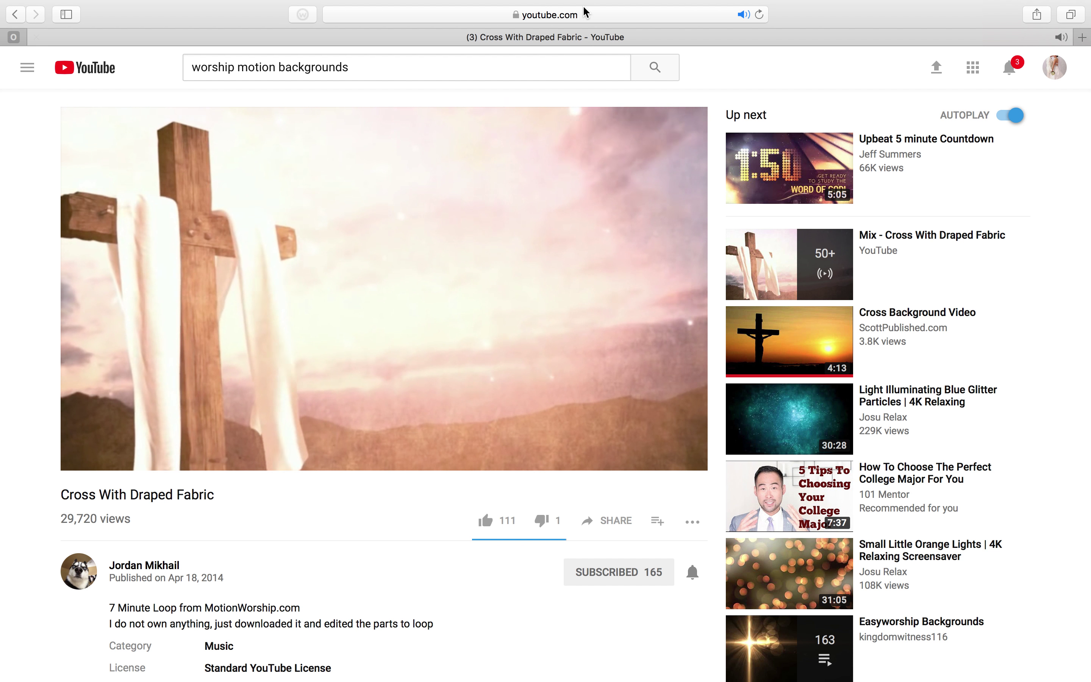
{"action": "left_click", "coordinate": [584, 15]}
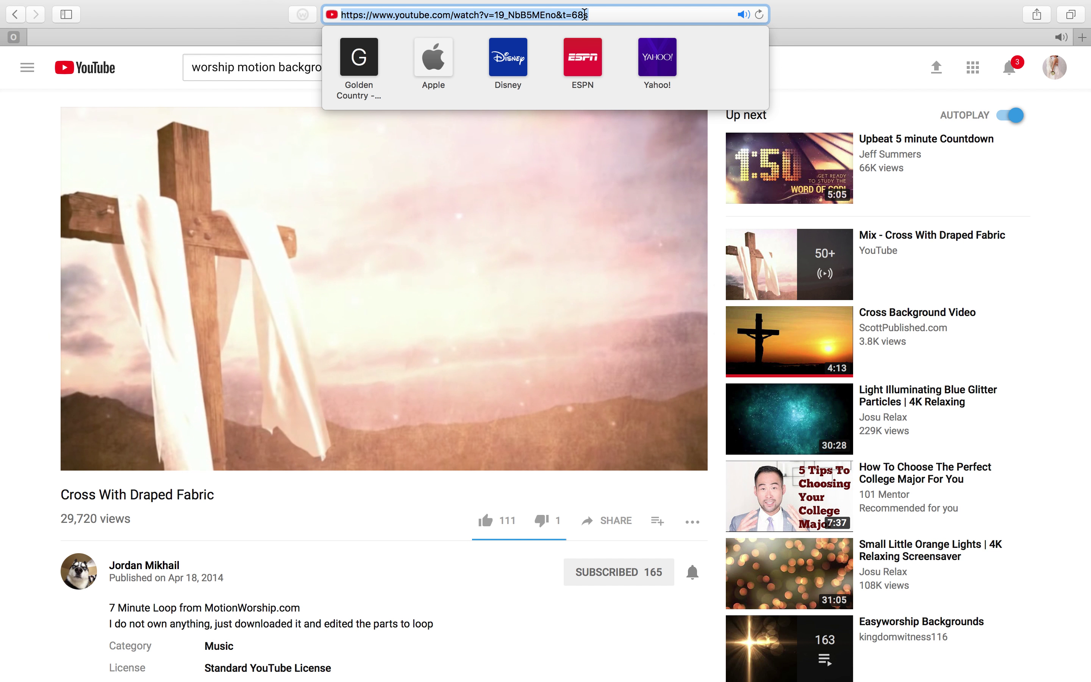
{"action": "right_click", "coordinate": [584, 15]}
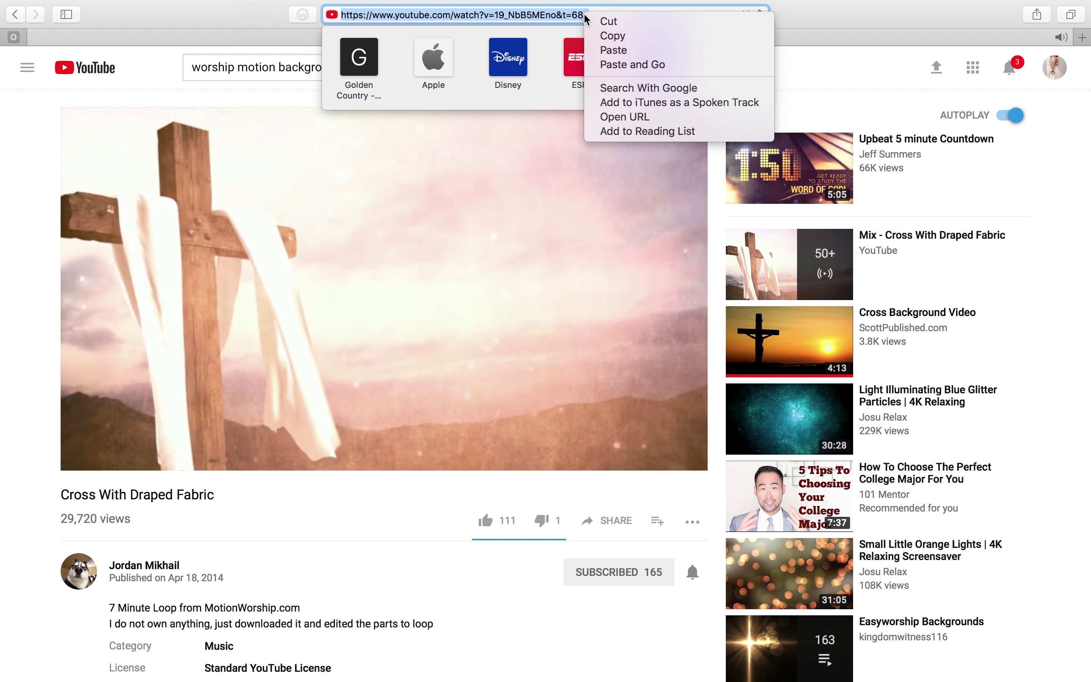
{"action": "left_click", "coordinate": [613, 38]}
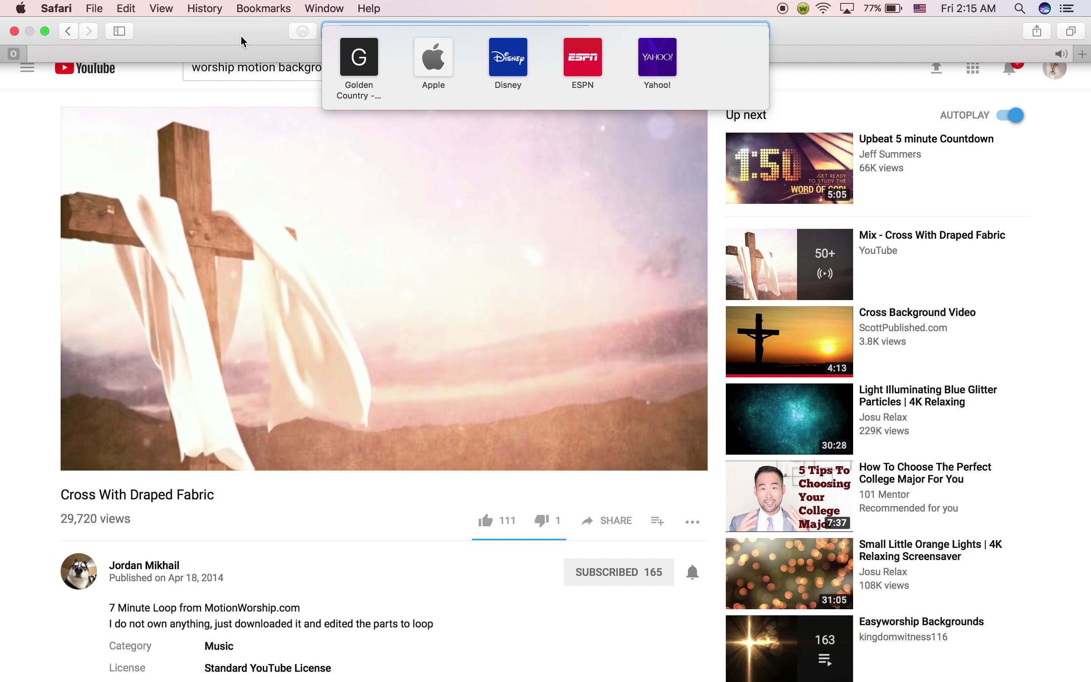
{"action": "key", "text": "Escape"}
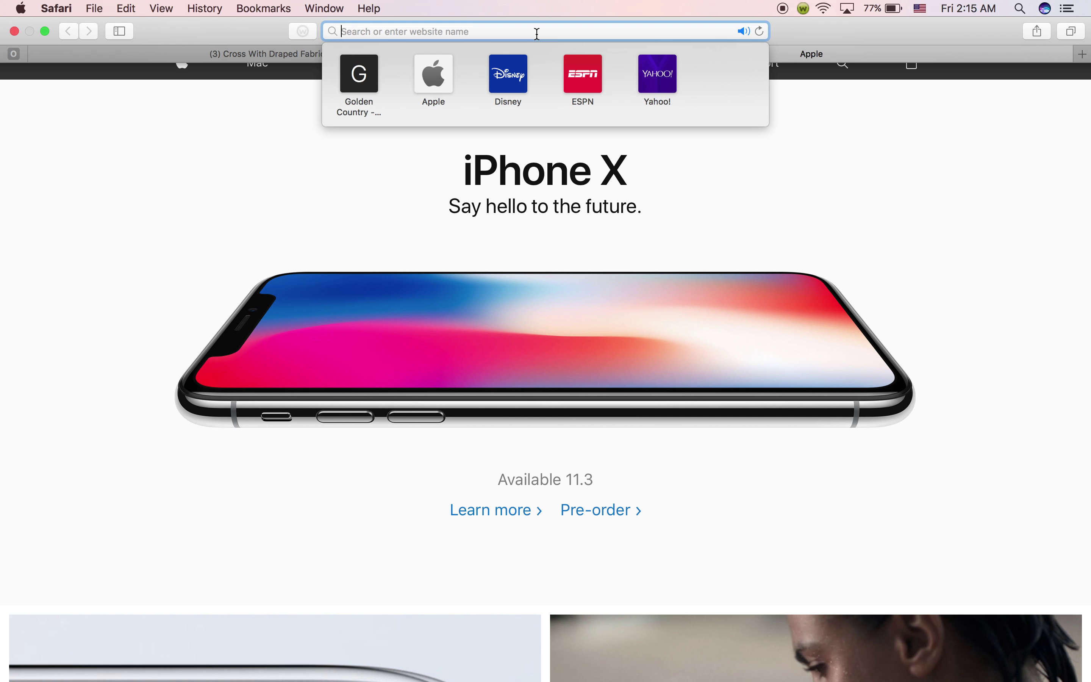
- Search Google for 'save from net' and open the SaveFrom.net YouTube downloader page
{"action": "type", "text": "google.com"}
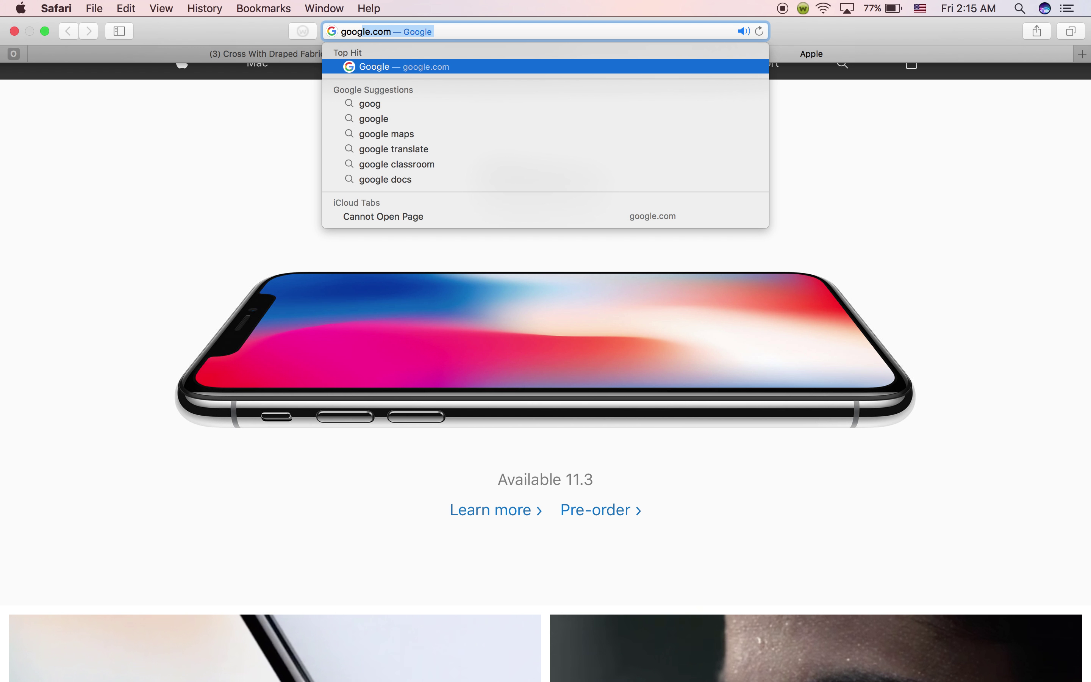
{"action": "key", "text": "Return"}
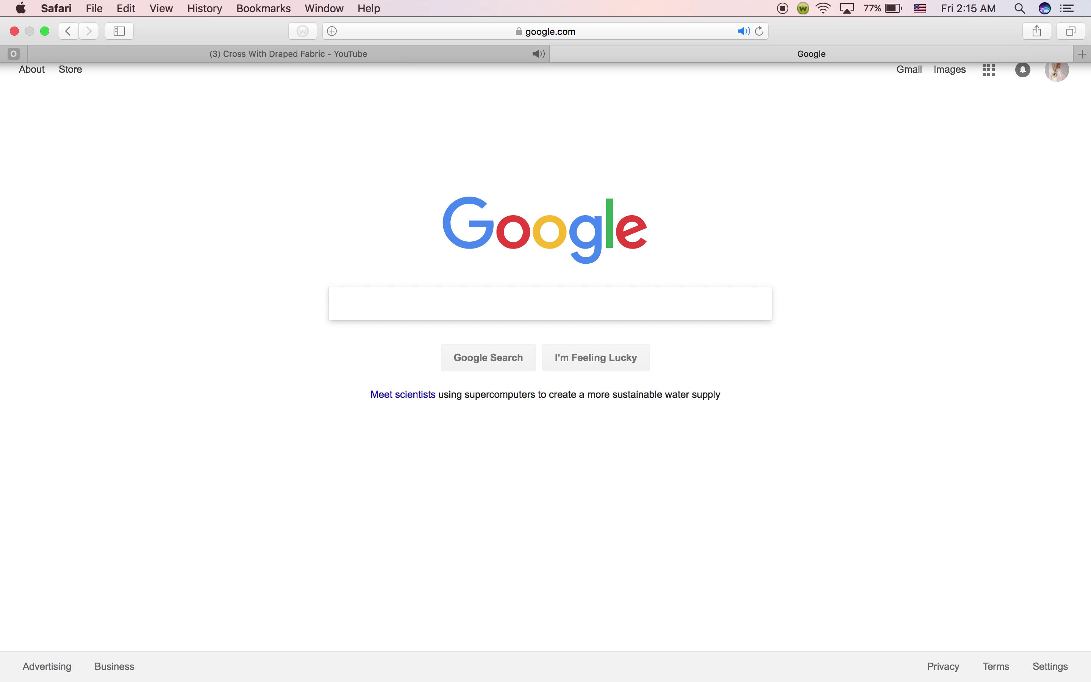
{"action": "type", "text": "save"}
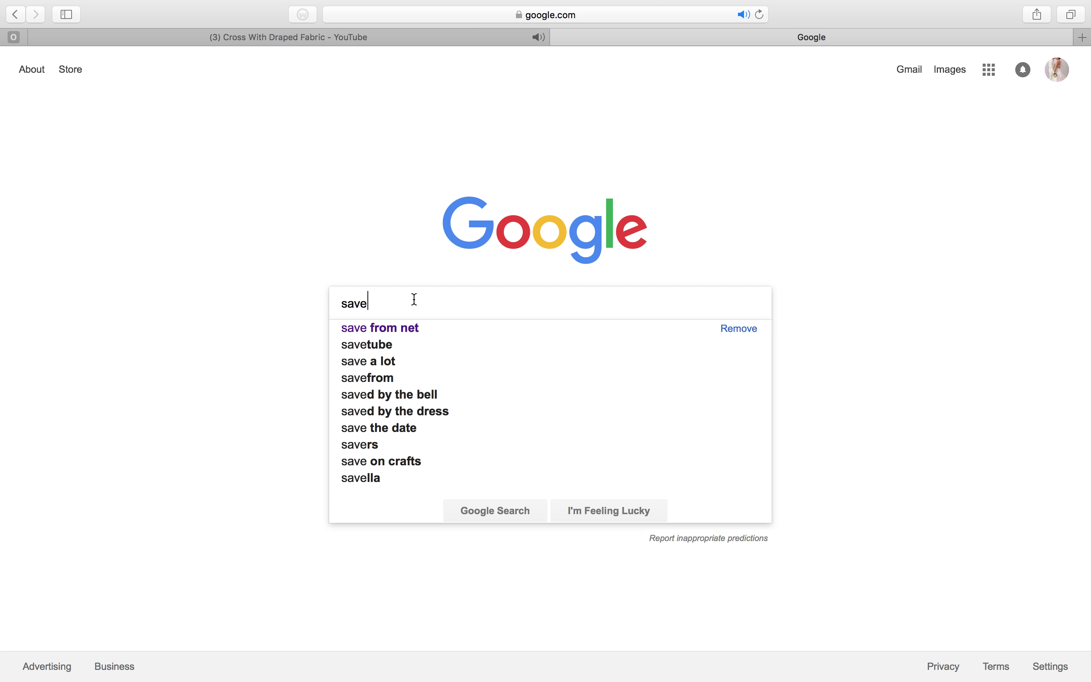
{"action": "left_click", "coordinate": [413, 333]}
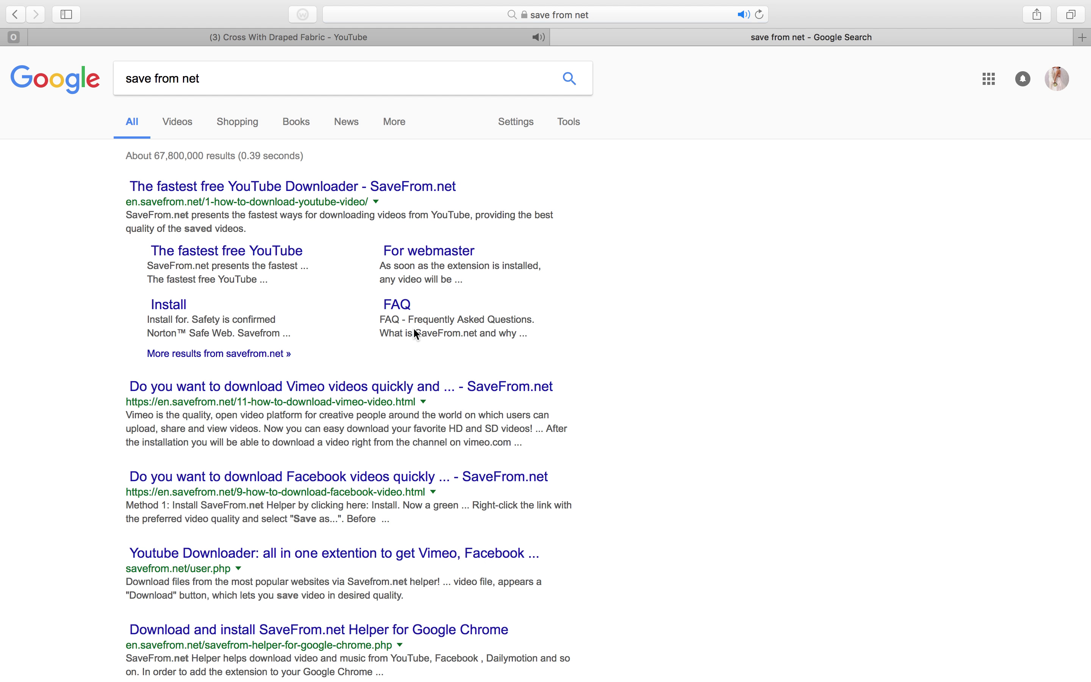
{"action": "left_click", "coordinate": [417, 190]}
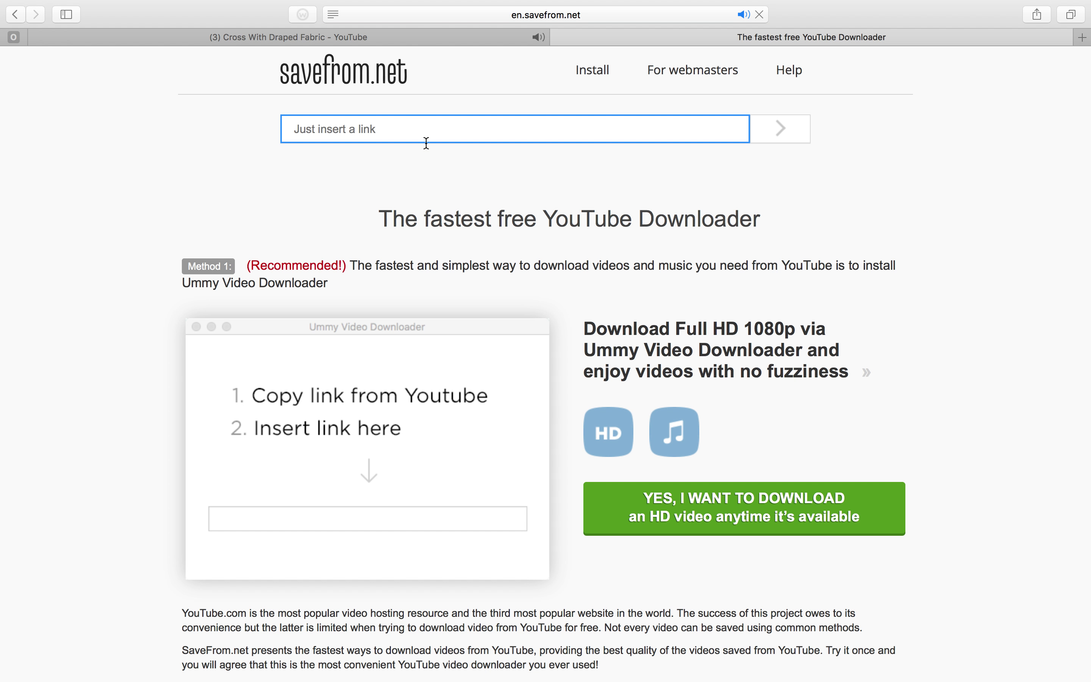
- Paste the Cross With Draped Fabric link into SaveFrom.net and download it as MP4 720
{"action": "right_click", "coordinate": [435, 129]}
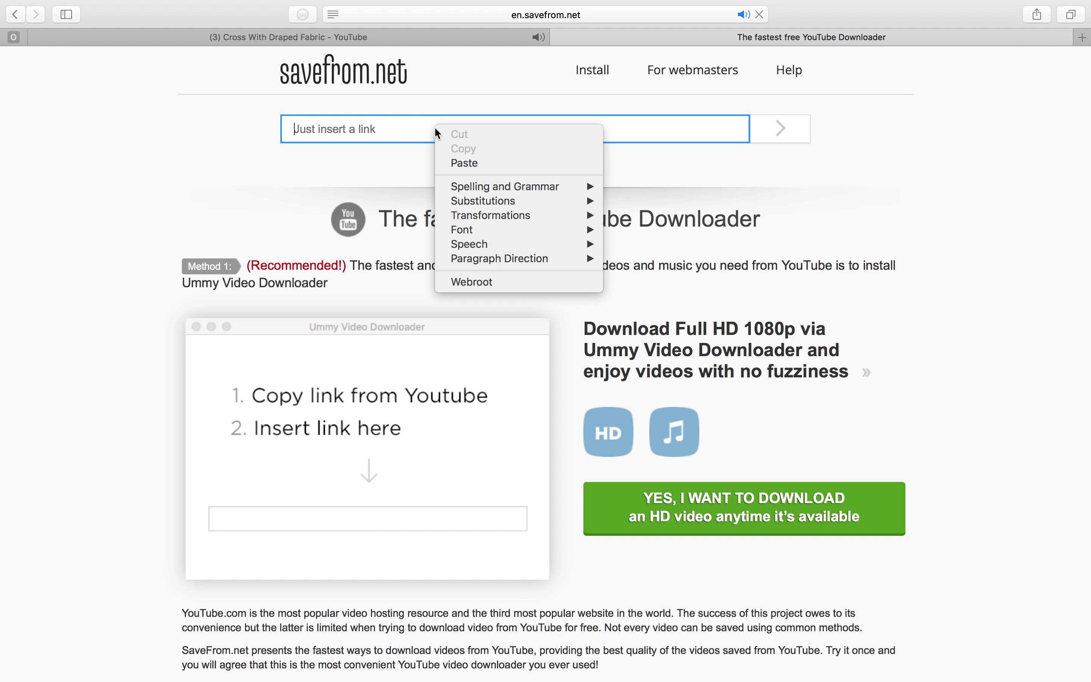
{"action": "left_click", "coordinate": [454, 165]}
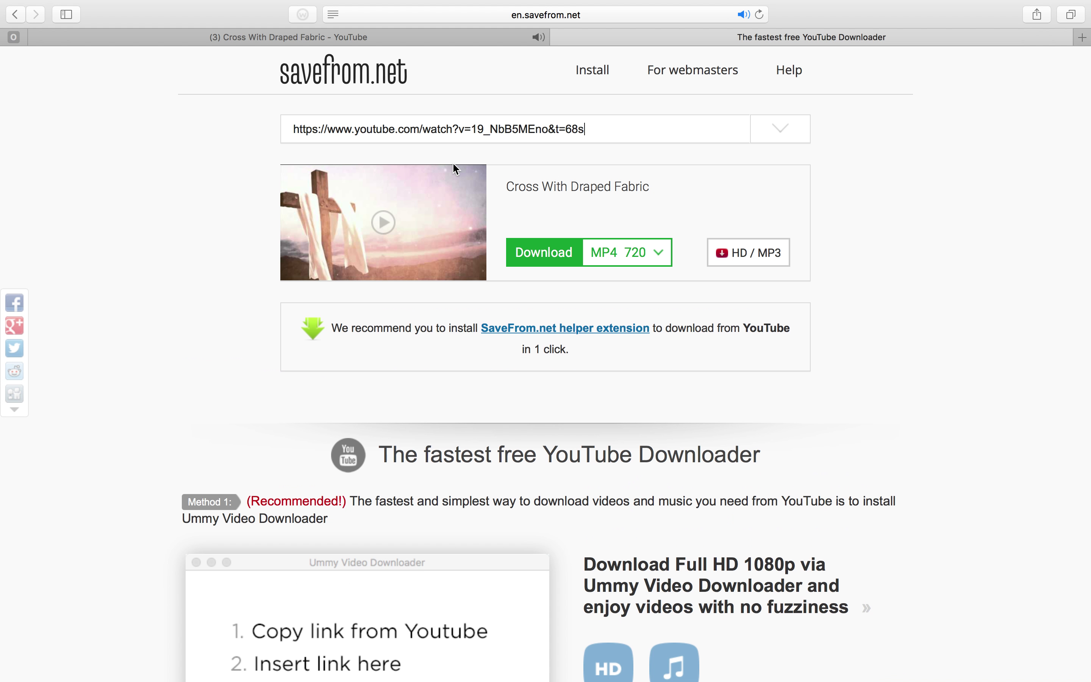
{"action": "left_click", "coordinate": [530, 256]}
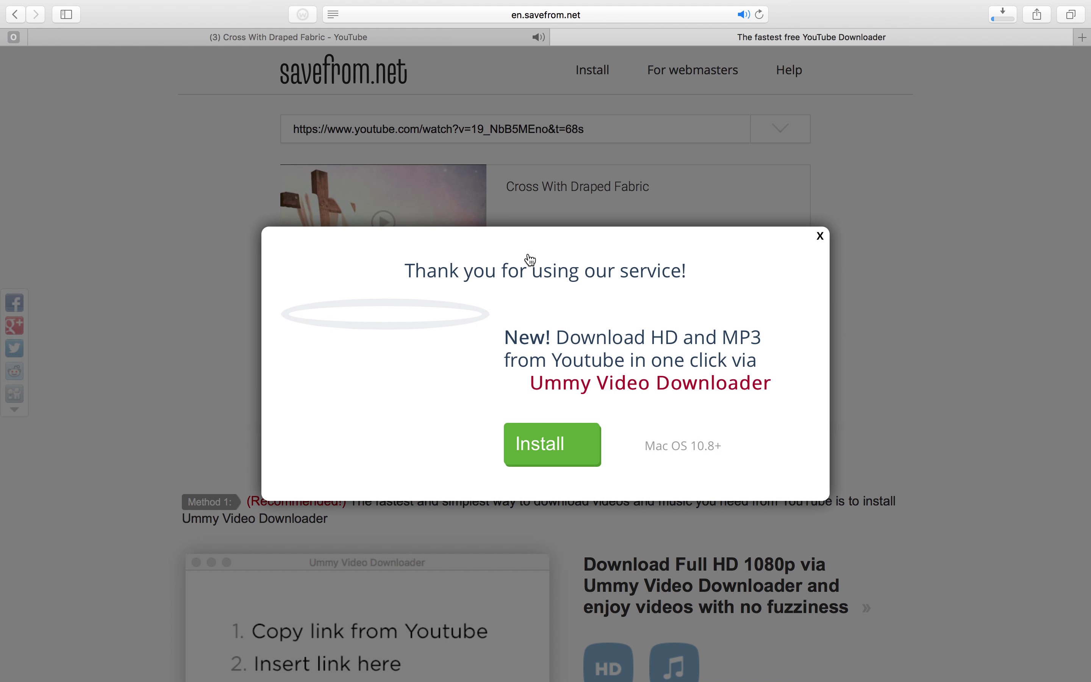
{"action": "key", "text": "Escape"}
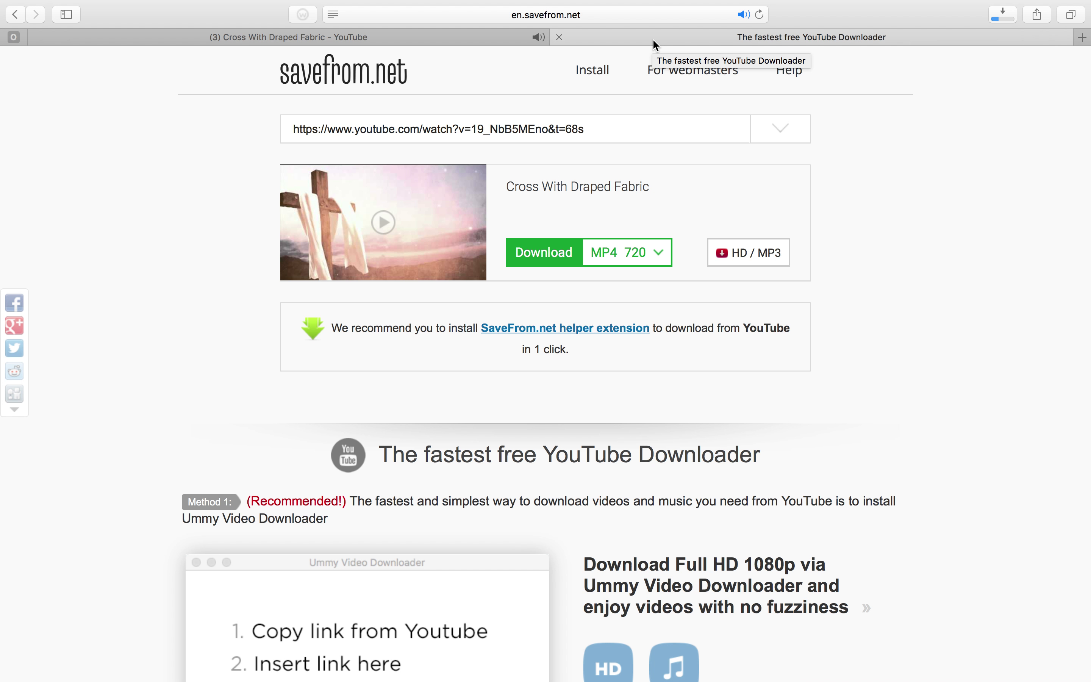
{"action": "mouse_move", "coordinate": [452, 4]}
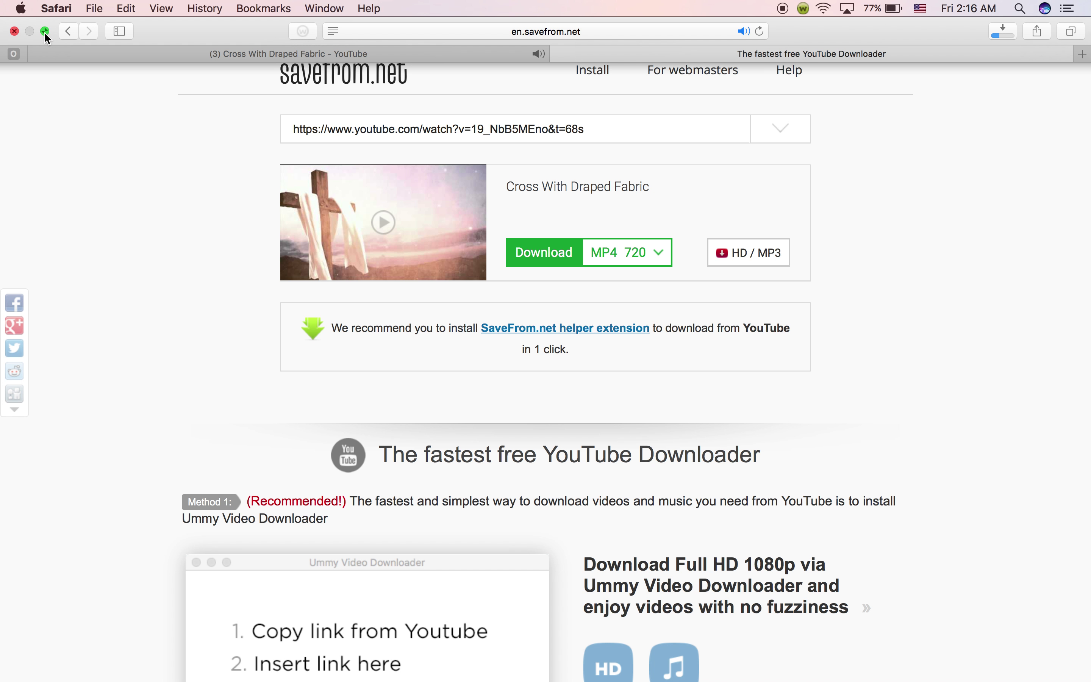
- Put Safari away and insert Cross With Draped Fabric.mp4 from Downloads onto the Keynote slide
{"action": "left_click", "coordinate": [45, 31]}
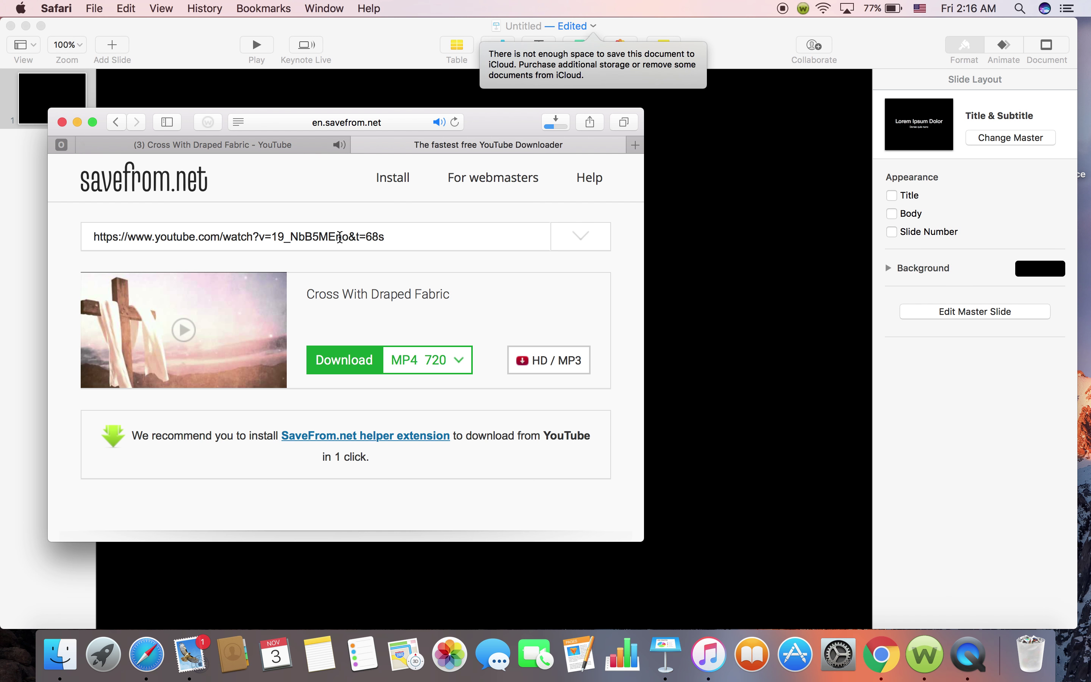
{"action": "left_click", "coordinate": [77, 121]}
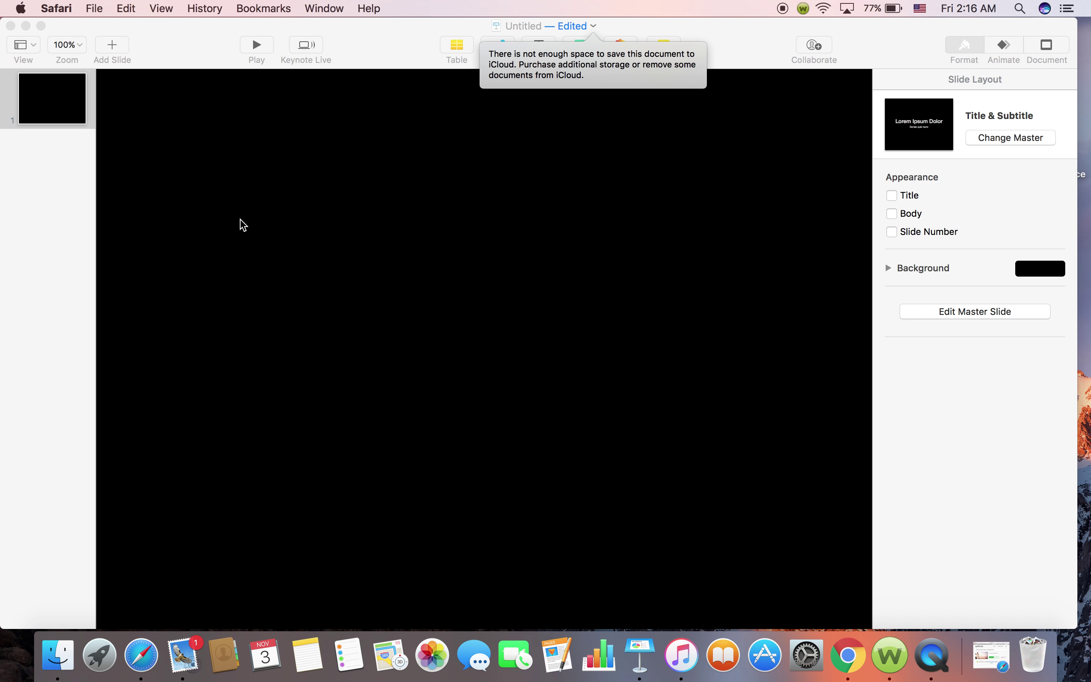
{"action": "left_click", "coordinate": [187, 217]}
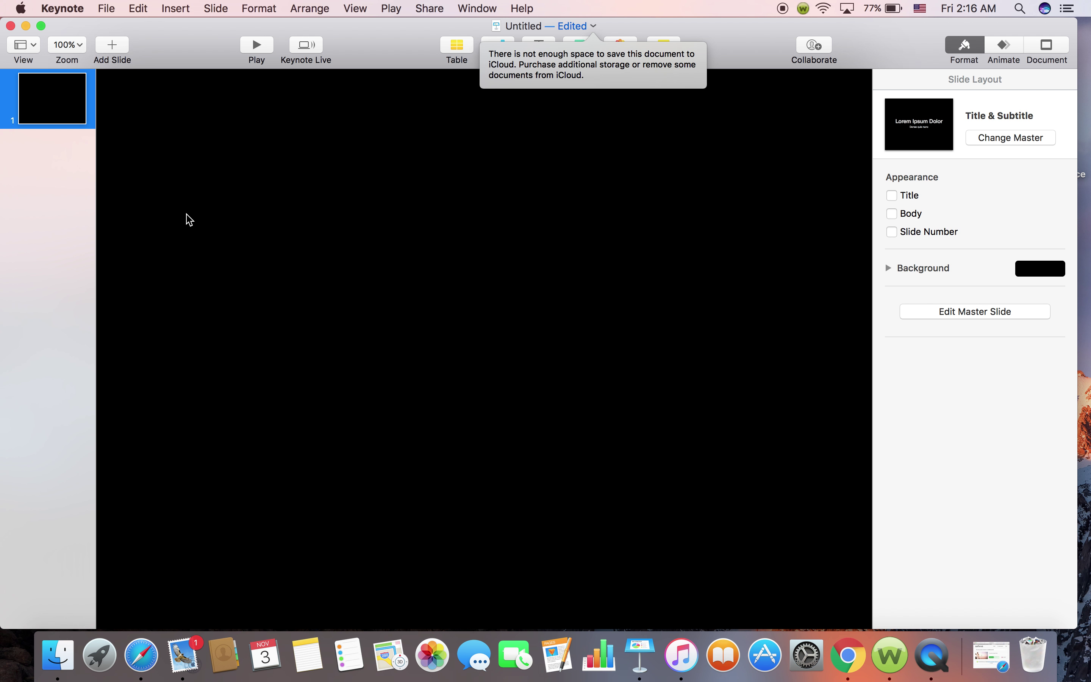
{"action": "left_click", "coordinate": [176, 9]}
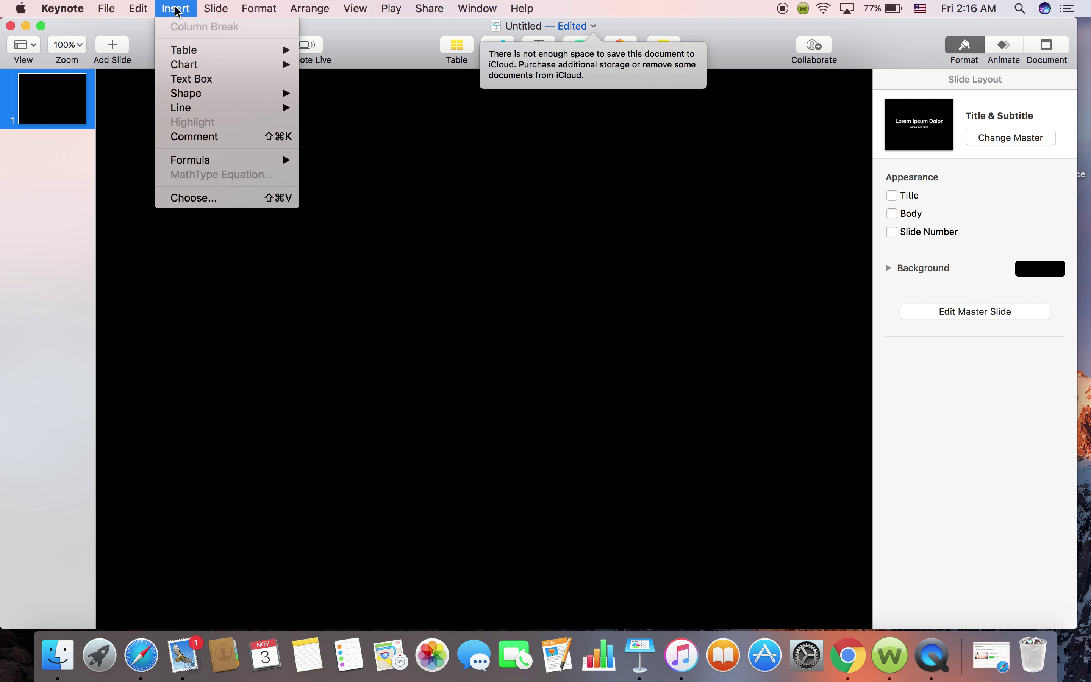
{"action": "left_click", "coordinate": [194, 197]}
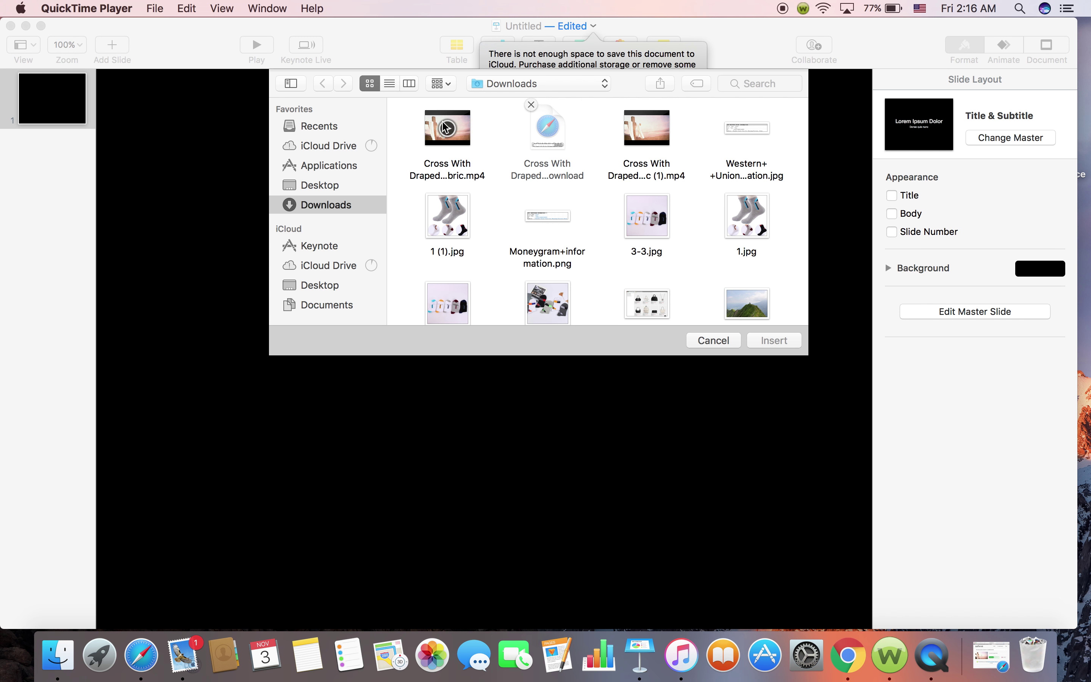
{"action": "double_click", "coordinate": [458, 145]}
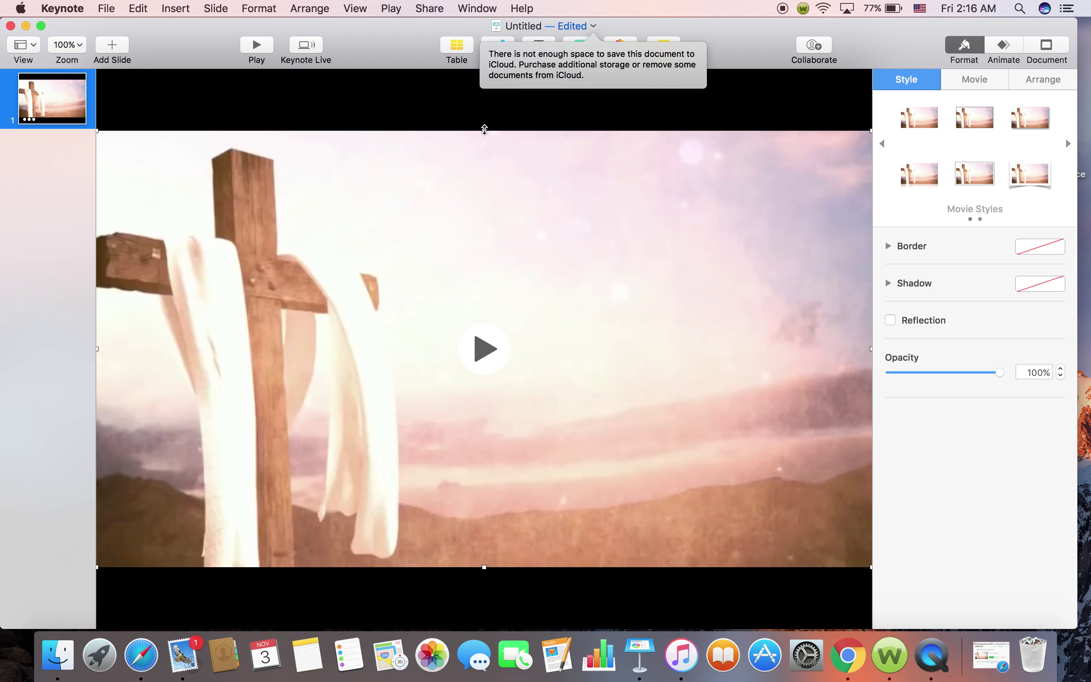
- Stretch the cross movie to 1280 × 720 pt to cover the slide, then preview its playback
{"action": "left_click_drag", "start_coordinate": [484, 129], "coordinate": [482, 80]}
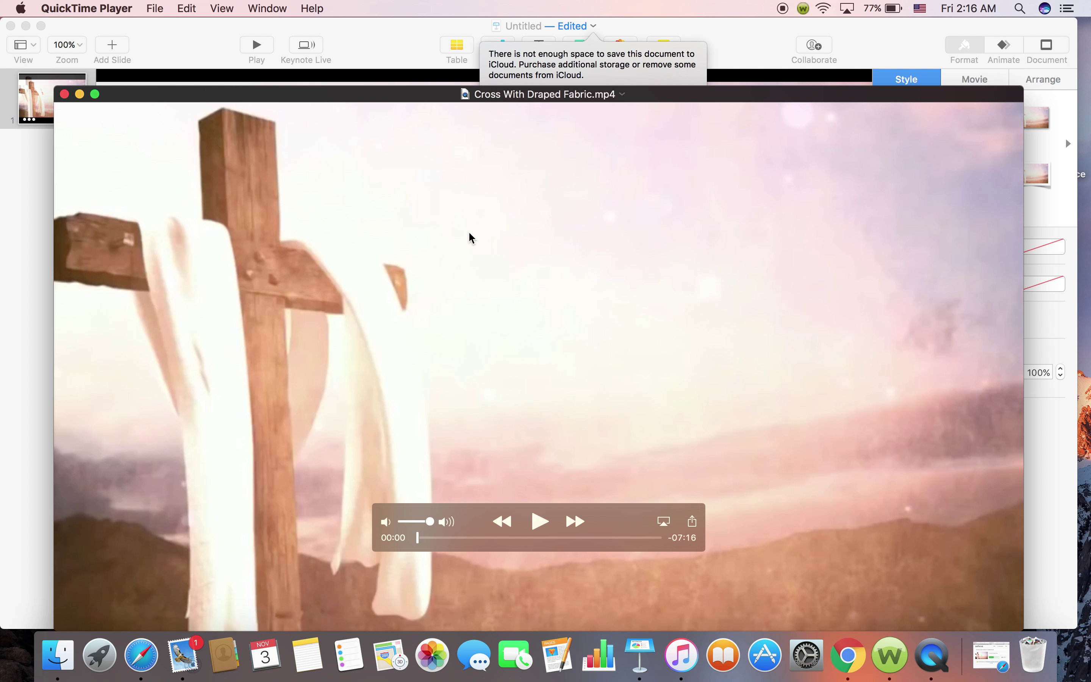
{"action": "left_click", "coordinate": [65, 94]}
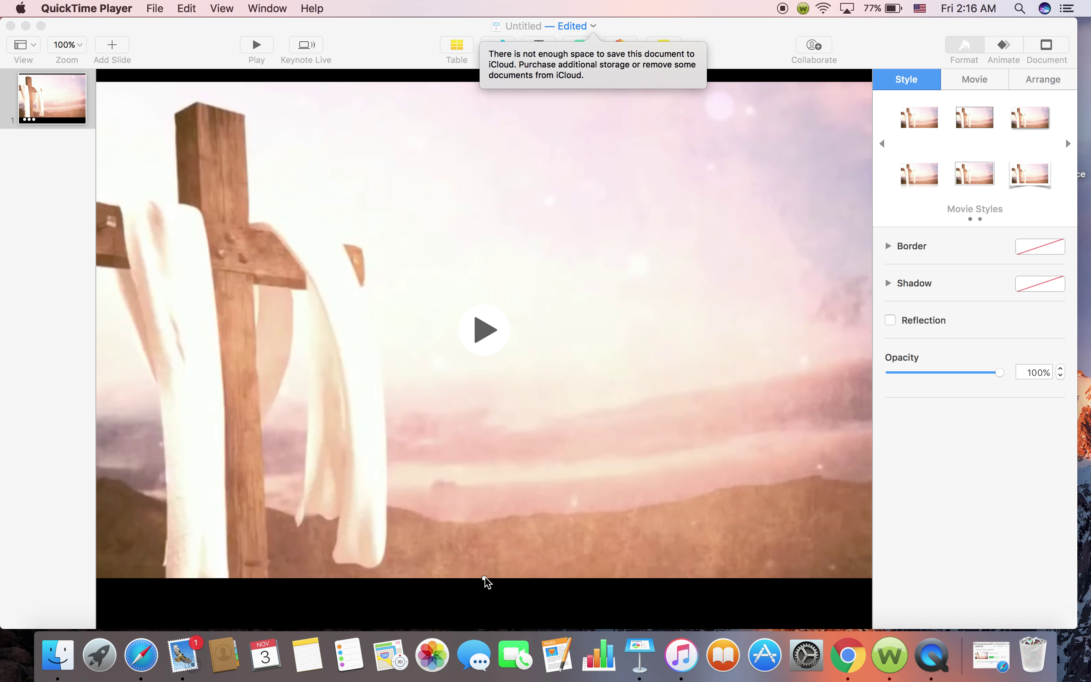
{"action": "left_click_drag", "start_coordinate": [484, 578], "coordinate": [490, 628]}
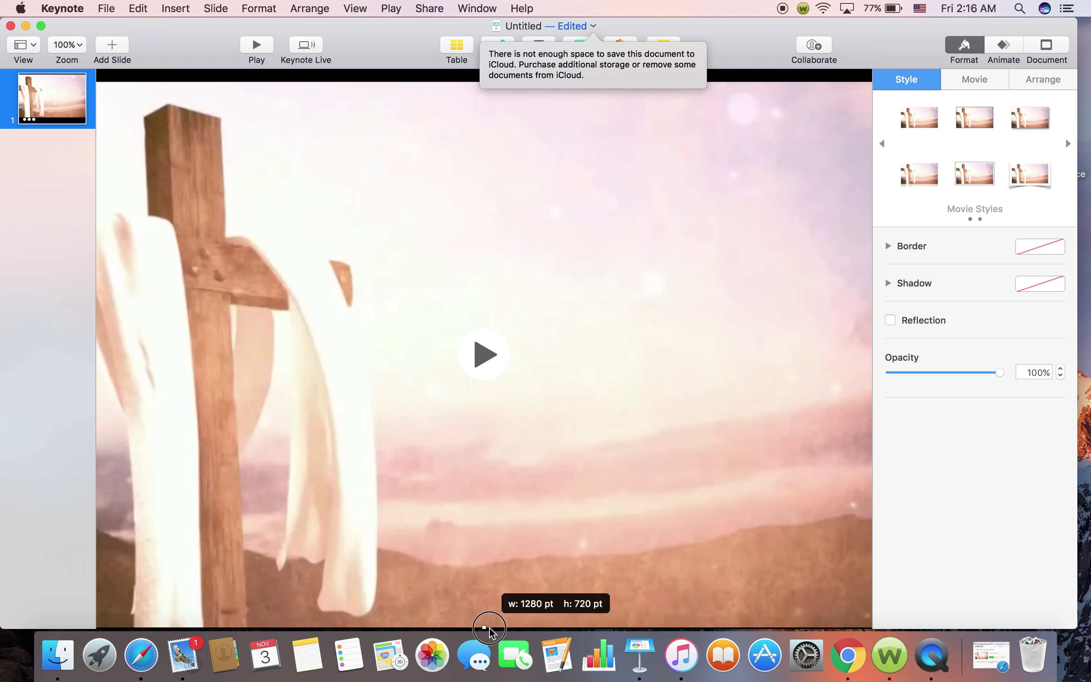
{"action": "left_click_drag", "start_coordinate": [499, 514], "coordinate": [501, 519]}
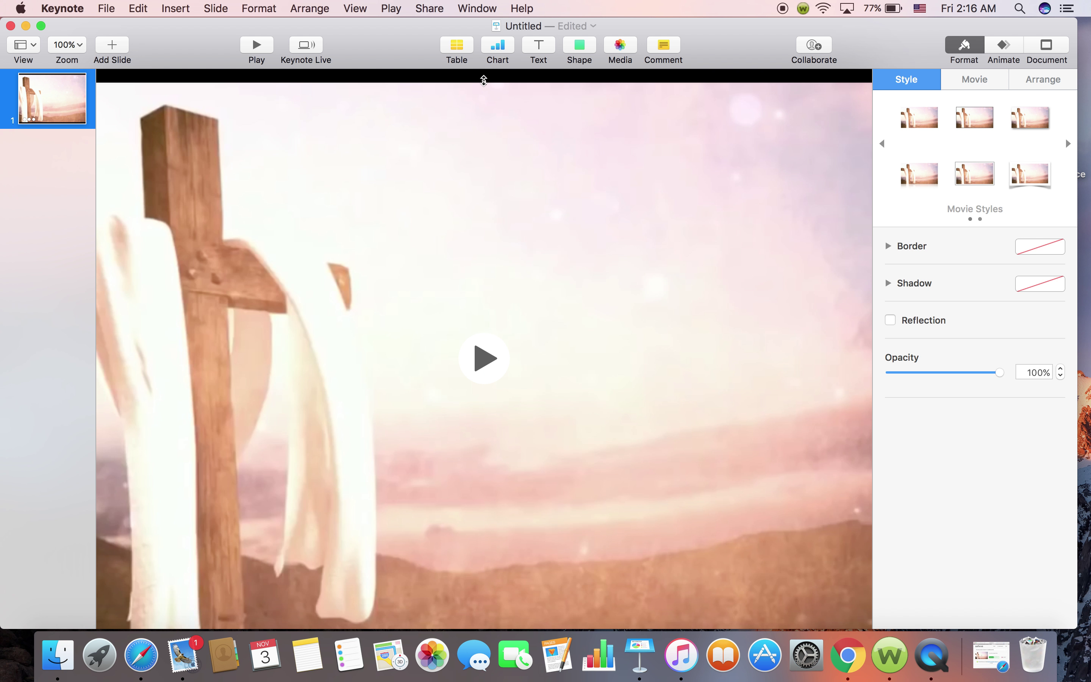
{"action": "left_click_drag", "start_coordinate": [483, 80], "coordinate": [483, 71]}
{"action": "left_click", "coordinate": [425, 172]}
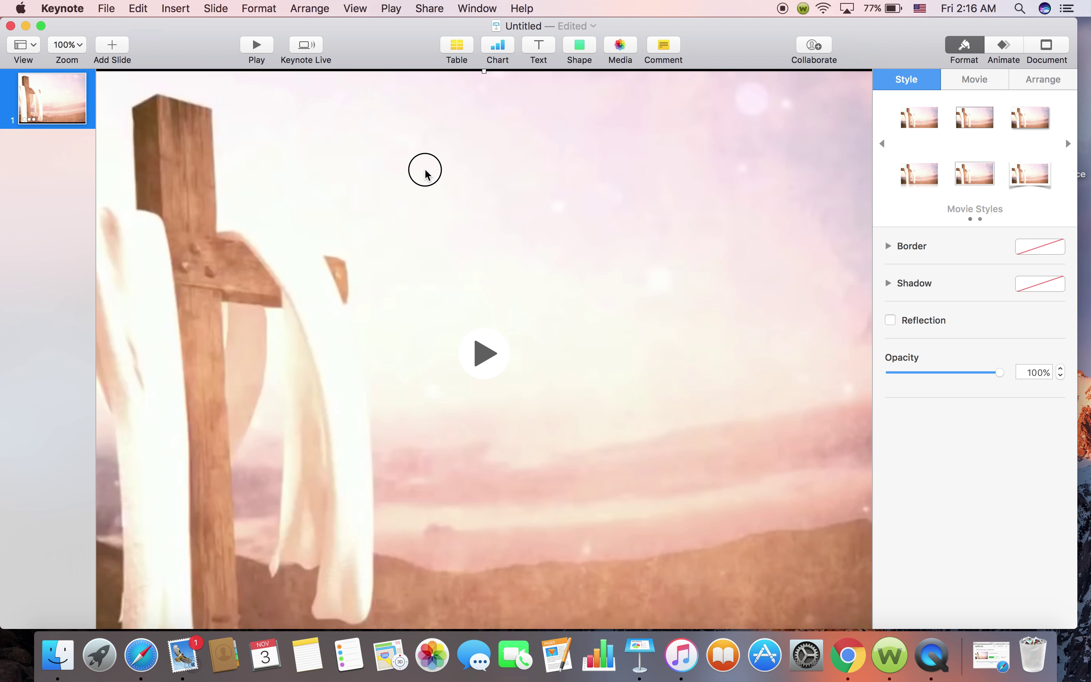
{"action": "left_click_drag", "start_coordinate": [425, 171], "coordinate": [461, 168]}
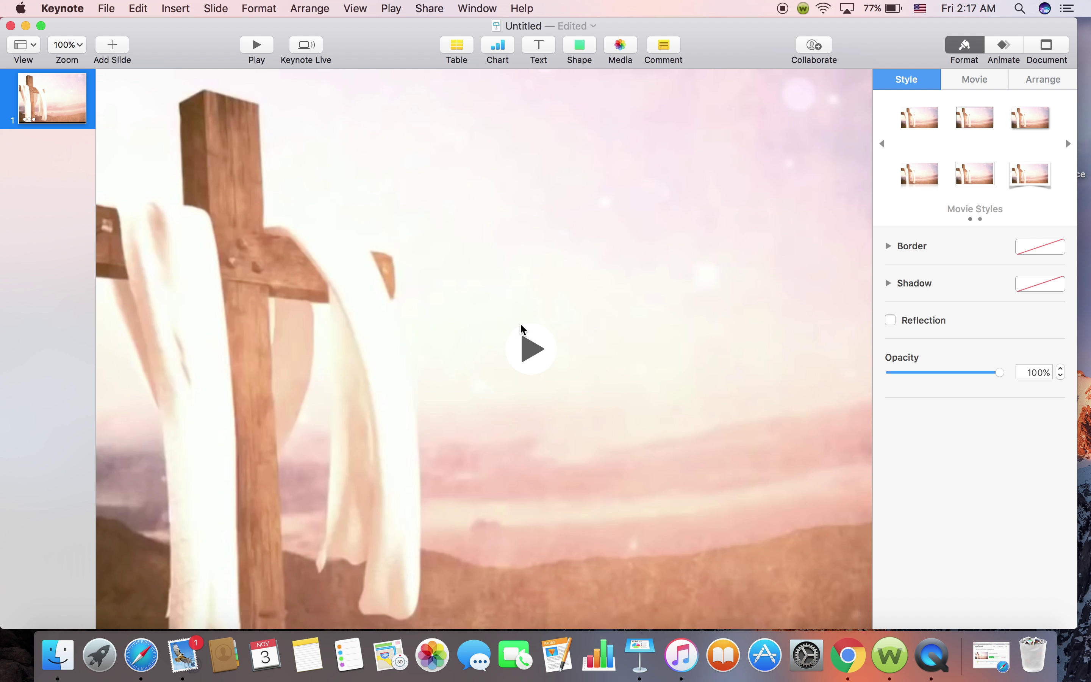
{"action": "left_click", "coordinate": [531, 349]}
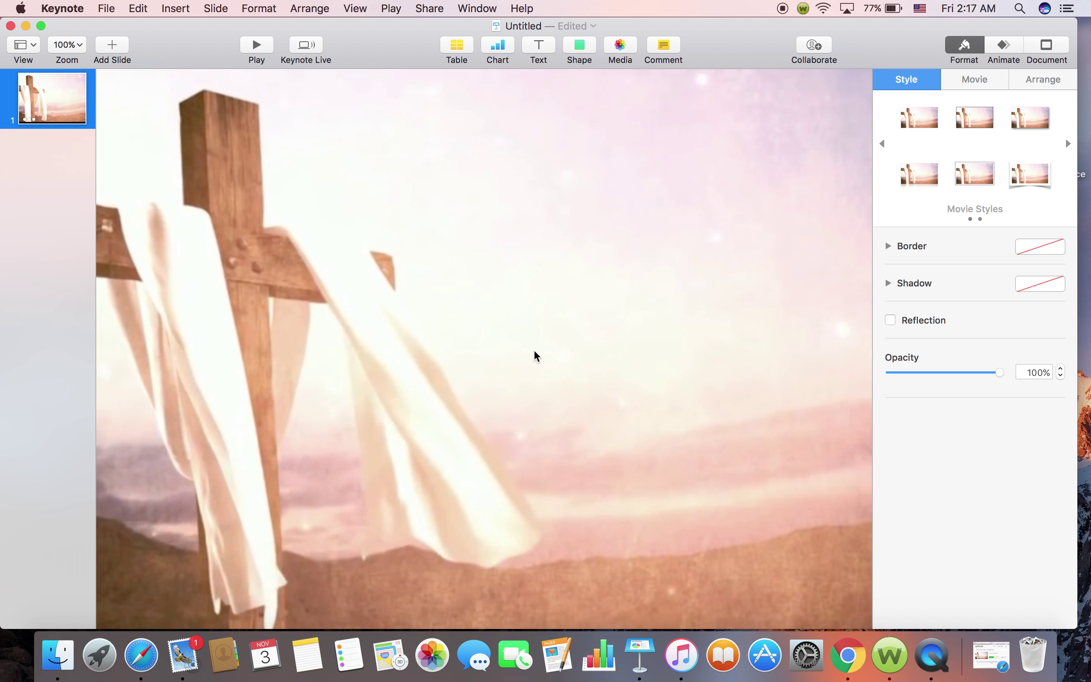
{"action": "left_click", "coordinate": [536, 355]}
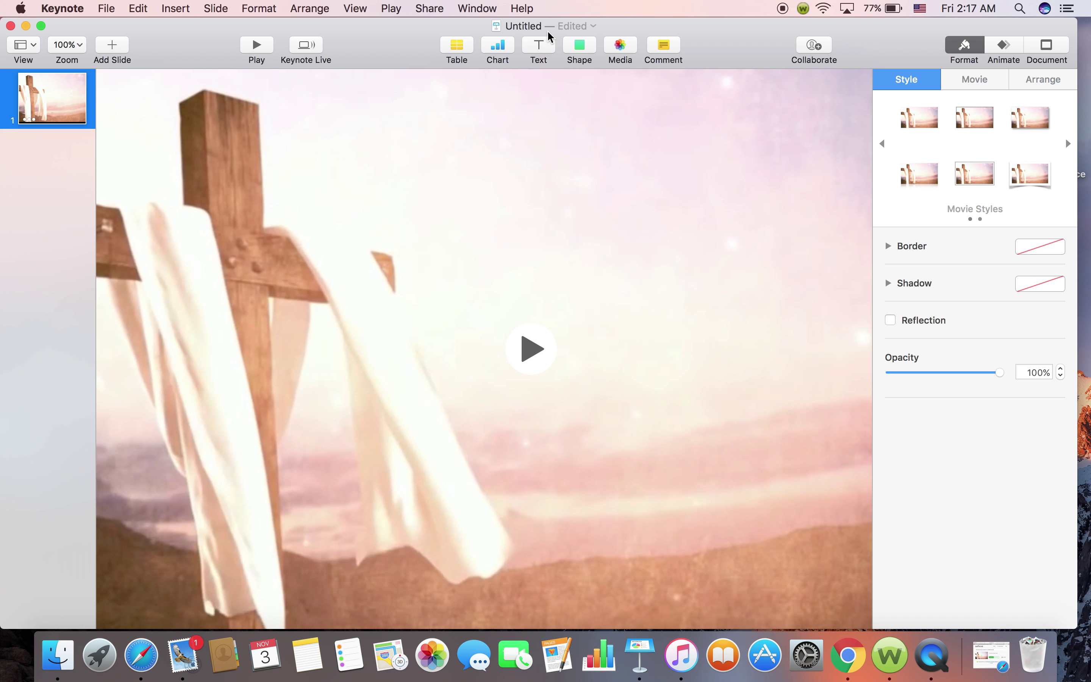
- Add a text box reading 'Thank you Lord' to the slide
{"action": "left_click", "coordinate": [545, 49]}
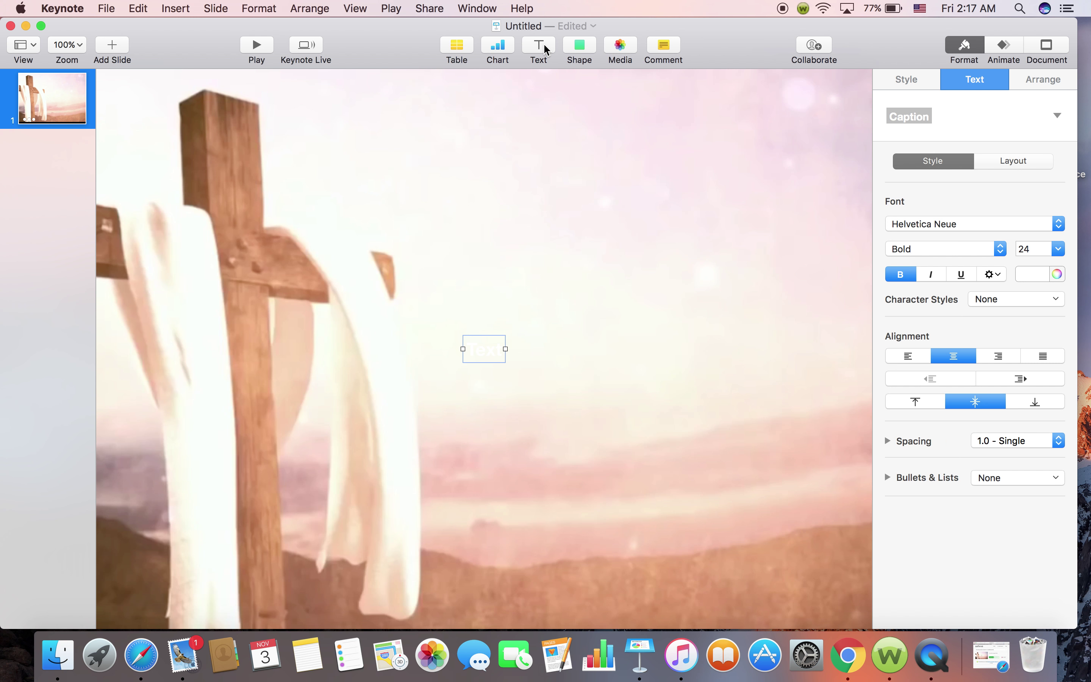
{"action": "double_click", "coordinate": [466, 349]}
{"action": "type", "text": "Thank G"}
{"action": "key", "text": "BackSpace"}
{"action": "type", "text": "you Lord"}
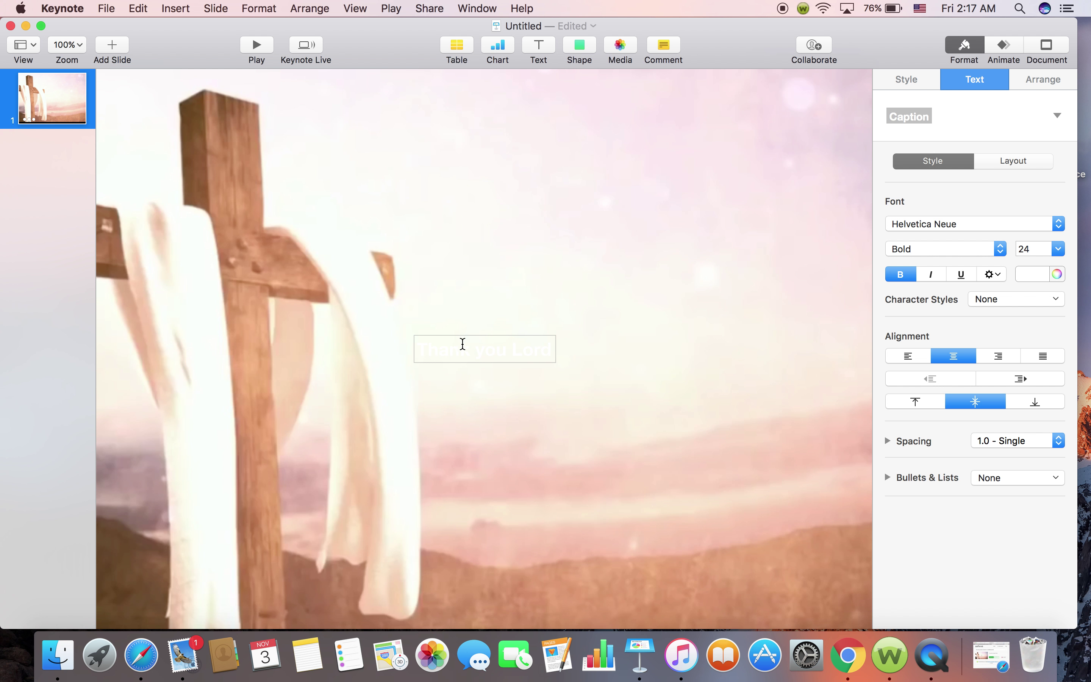
- Make the title black and move it to the upper right of the slide
{"action": "key", "text": "cmd+a"}
{"action": "left_click", "coordinate": [1033, 274]}
{"action": "left_click", "coordinate": [1038, 376]}
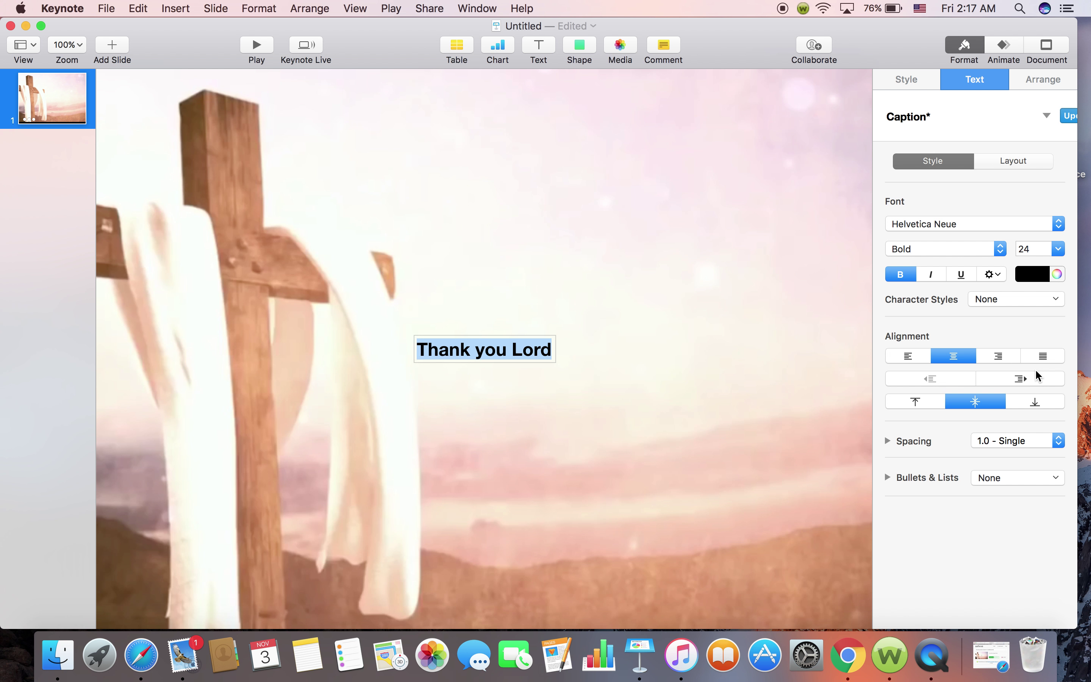
{"action": "left_click", "coordinate": [631, 415]}
{"action": "left_click_drag", "start_coordinate": [458, 357], "coordinate": [607, 133]}
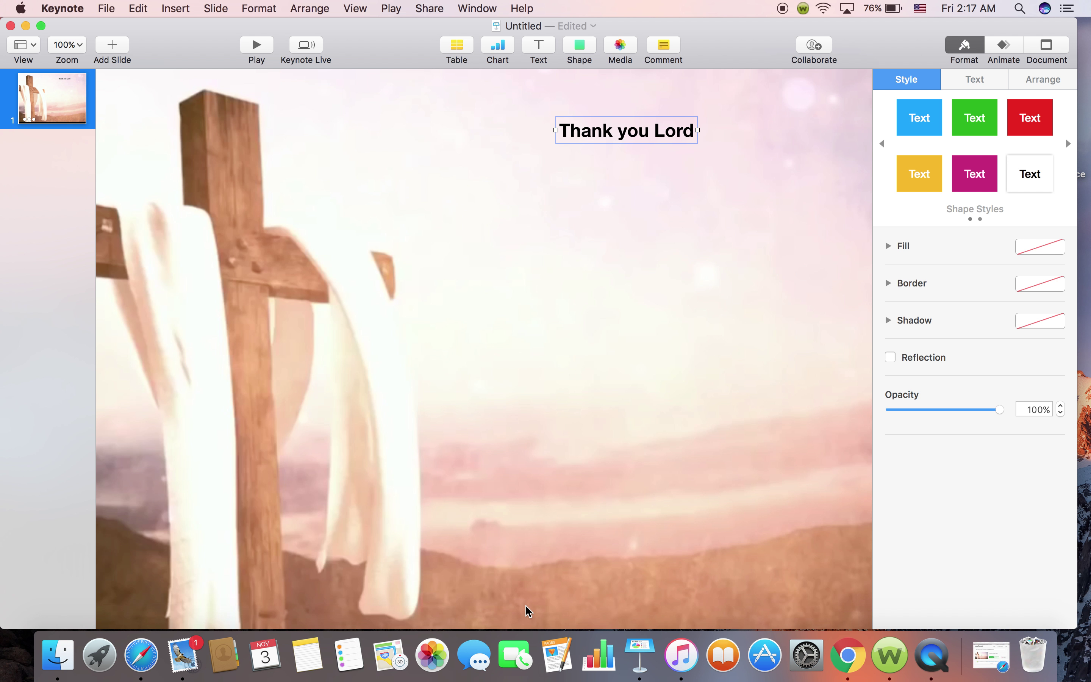
- In Pages, open the 'praise and worship songs' document from the Worship songs picker
{"action": "left_click", "coordinate": [557, 665]}
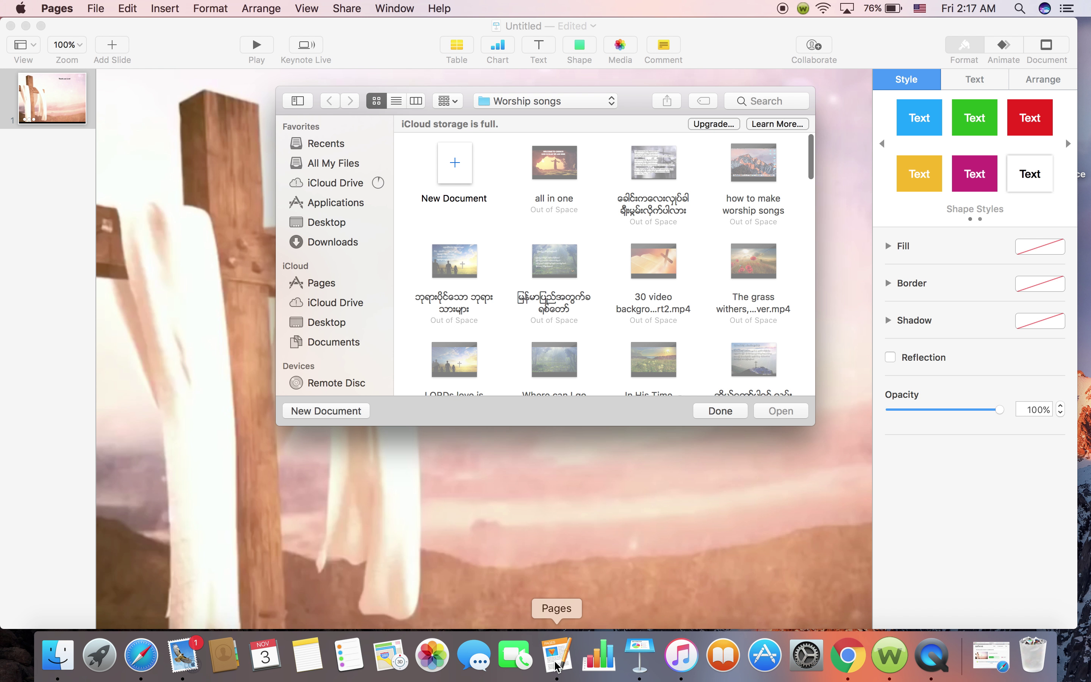
{"action": "scroll", "coordinate": [563, 286], "scroll_direction": "down", "scroll_amount": 10}
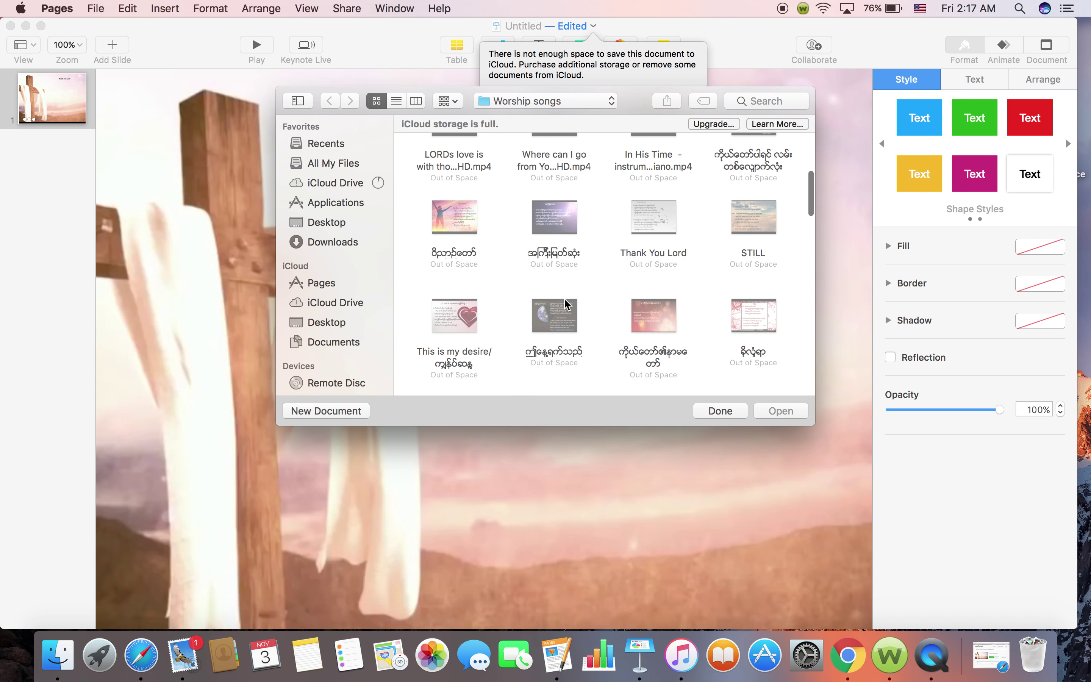
{"action": "scroll", "coordinate": [566, 303], "scroll_direction": "down", "scroll_amount": 10}
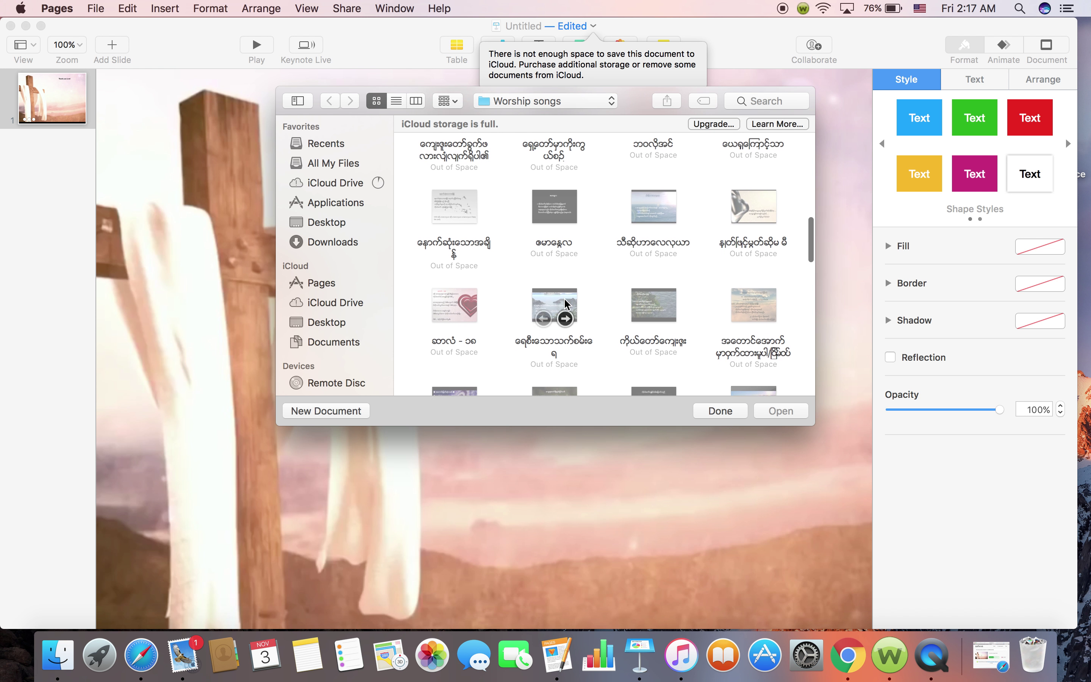
{"action": "scroll", "coordinate": [566, 305], "scroll_direction": "down", "scroll_amount": 5}
{"action": "scroll", "coordinate": [455, 280], "scroll_direction": "up", "scroll_amount": 1}
{"action": "left_click", "coordinate": [462, 203]}
{"action": "key", "text": "Escape"}
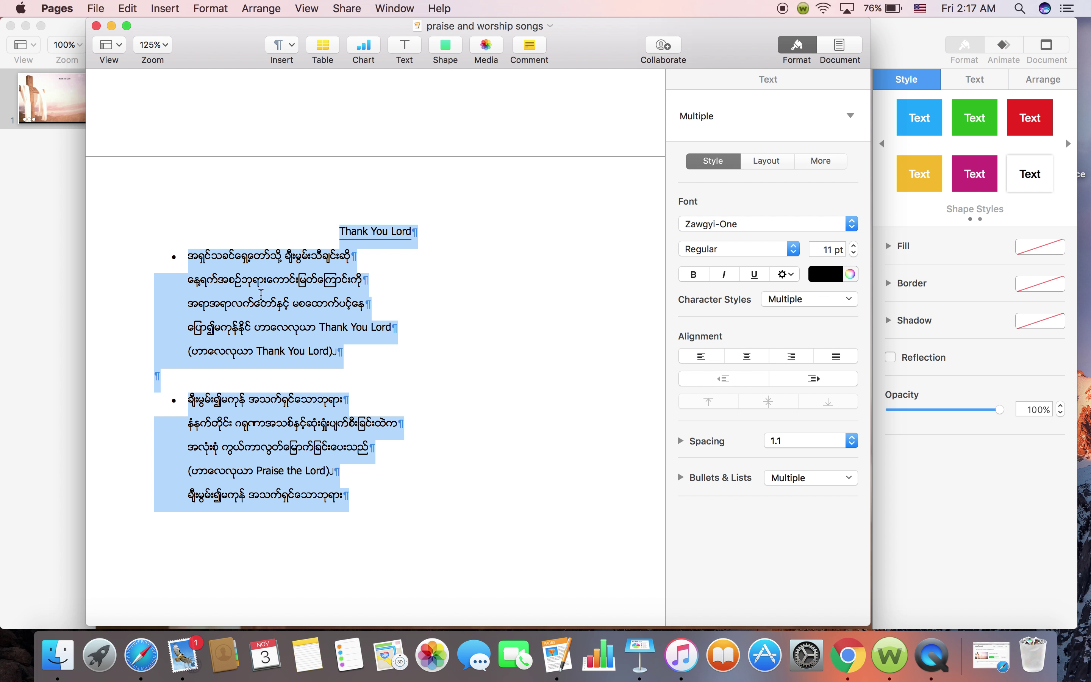
- Select the lyrics from 'Thank You Lord' down and copy them
{"action": "left_click", "coordinate": [361, 284]}
{"action": "left_click_drag", "start_coordinate": [341, 230], "coordinate": [333, 496]}
{"action": "left_click", "coordinate": [426, 405]}
{"action": "left_click_drag", "start_coordinate": [339, 230], "coordinate": [412, 512]}
{"action": "right_click", "coordinate": [292, 439]}
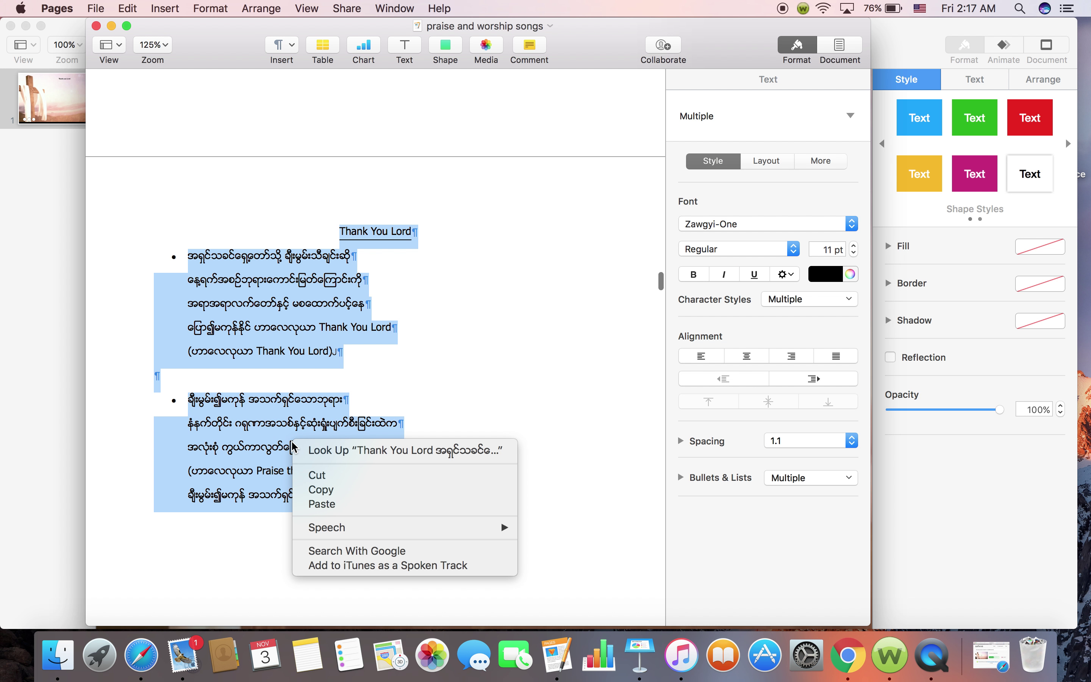
{"action": "left_click", "coordinate": [334, 489]}
- Close the Pages document and paste the copied lyrics onto the Keynote slide
{"action": "left_click", "coordinate": [96, 26]}
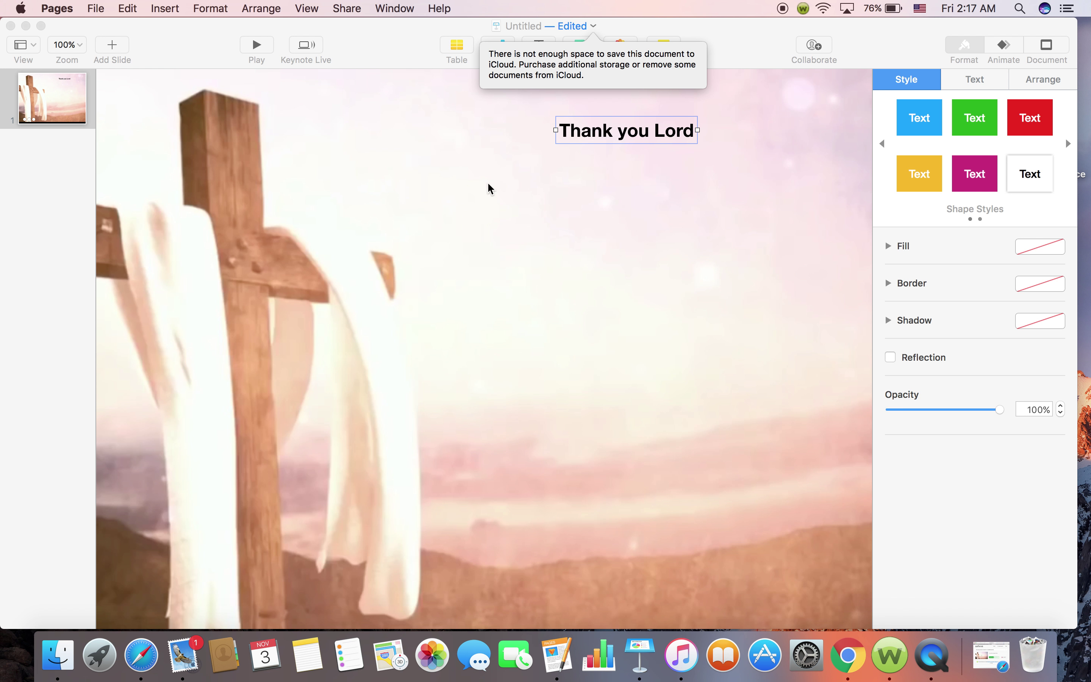
{"action": "right_click", "coordinate": [553, 197]}
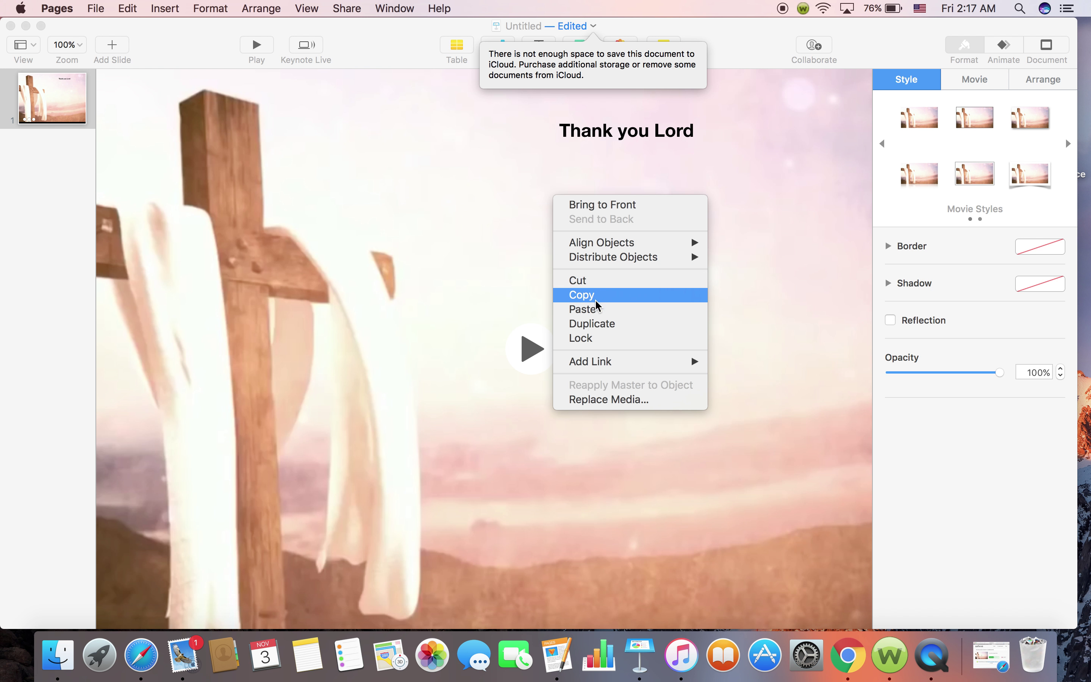
{"action": "left_click", "coordinate": [597, 309]}
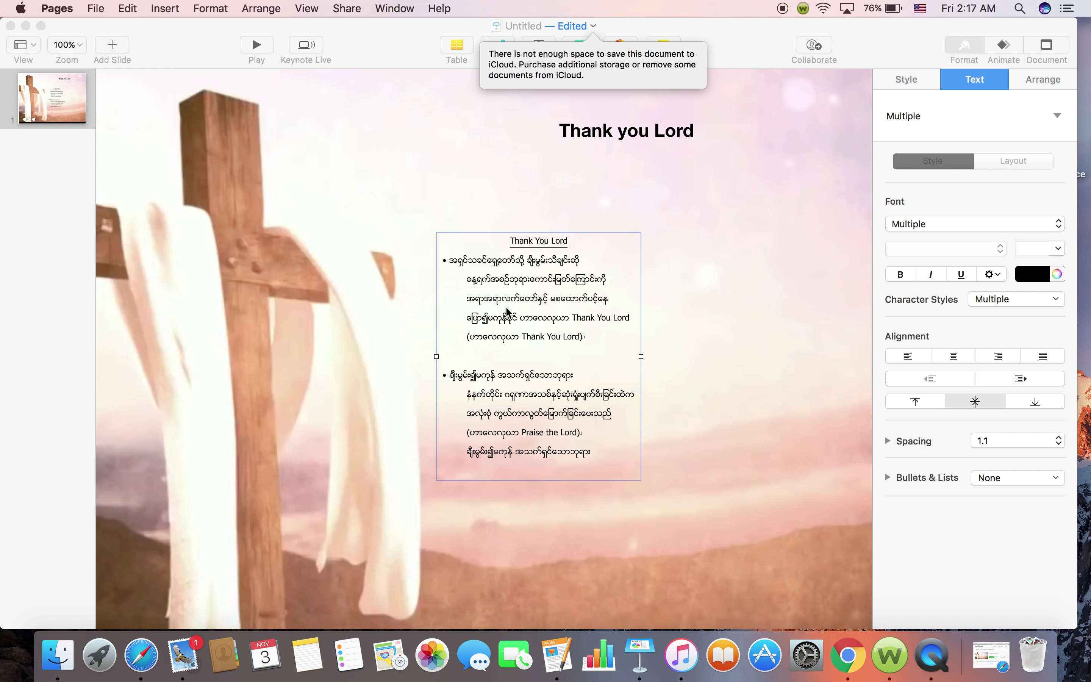
- Set all the pasted lyrics to 24 pt
{"action": "left_click", "coordinate": [510, 238]}
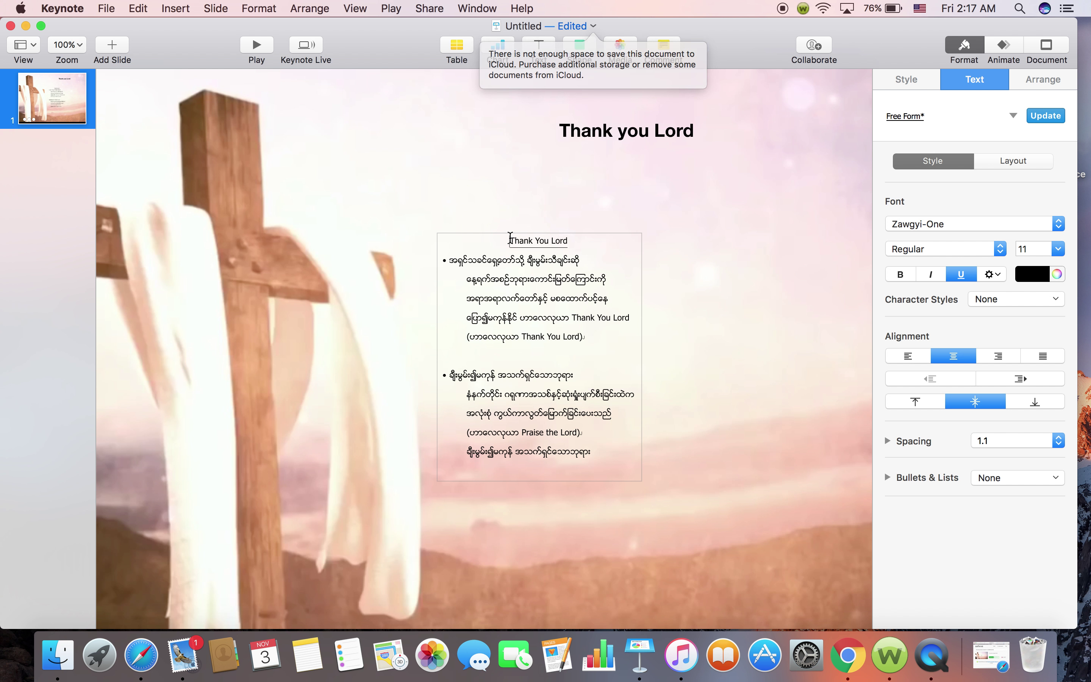
{"action": "left_click_drag", "start_coordinate": [510, 238], "coordinate": [631, 453]}
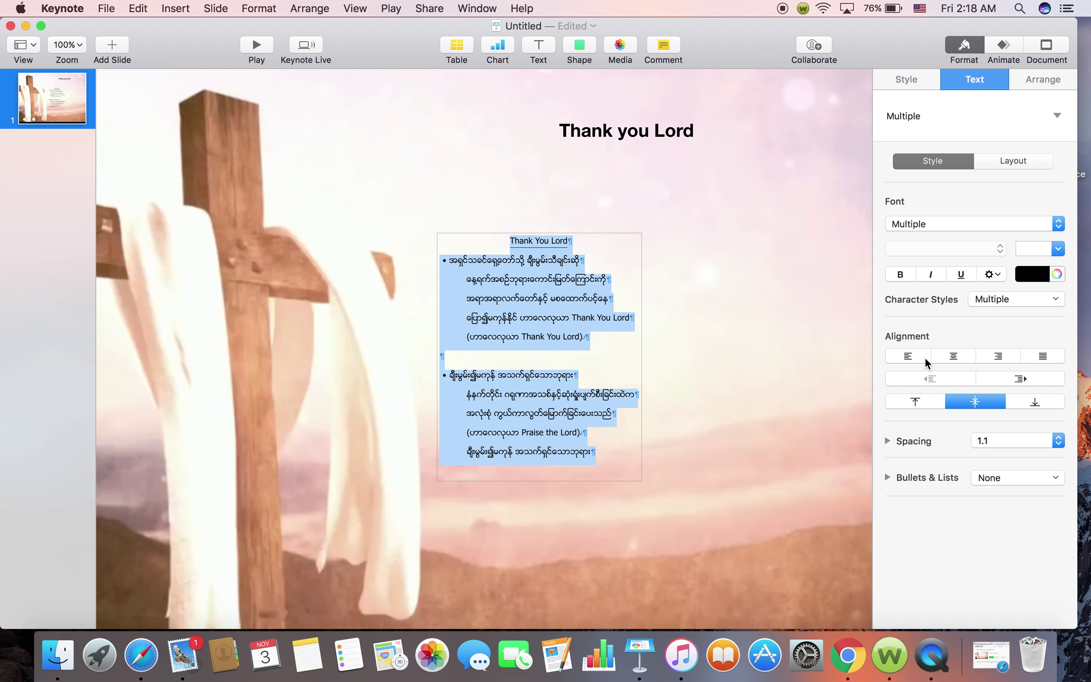
{"action": "left_click", "coordinate": [1057, 249]}
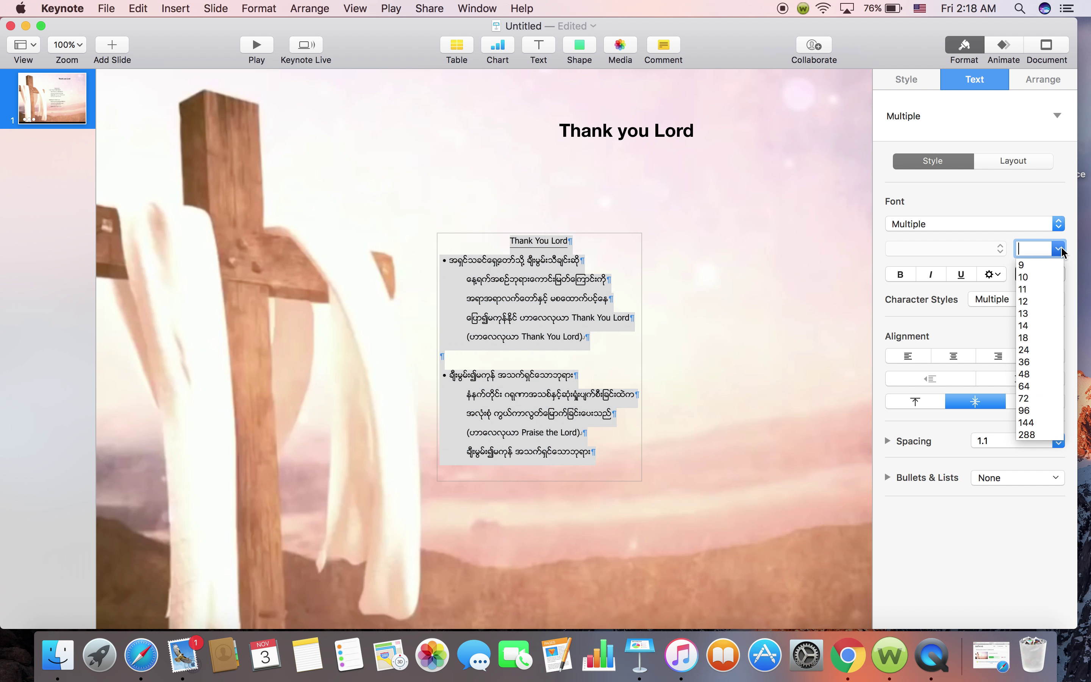
{"action": "left_click", "coordinate": [1030, 348]}
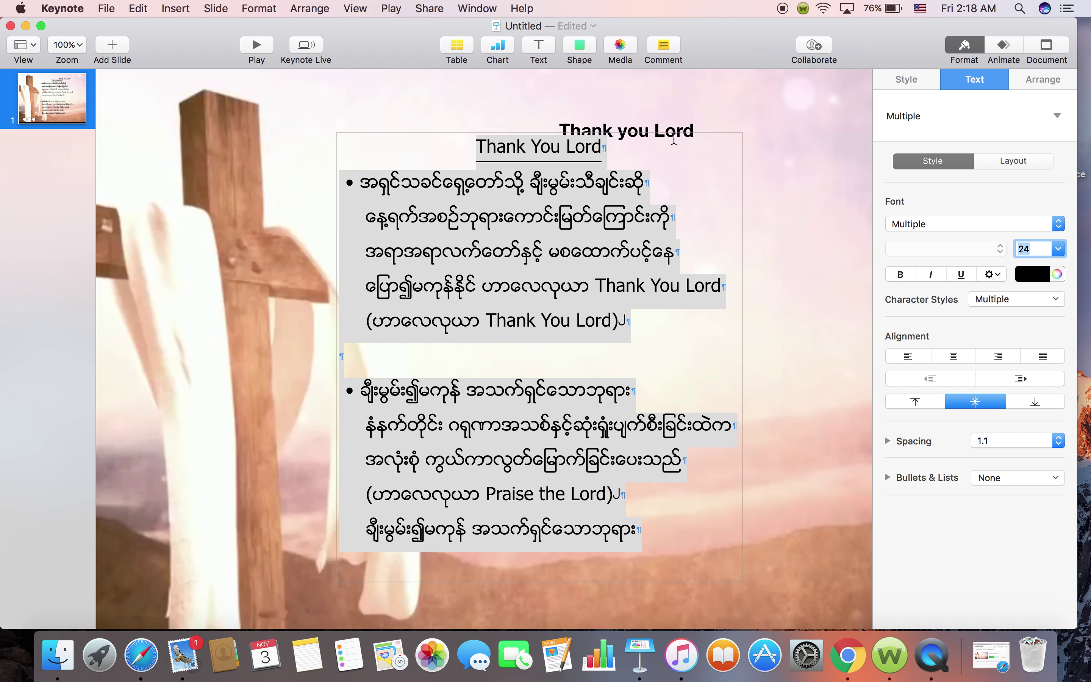
- Delete the duplicate 'Thank You Lord' heading line from the pasted lyrics
{"action": "left_click", "coordinate": [712, 128]}
{"action": "left_click", "coordinate": [686, 132]}
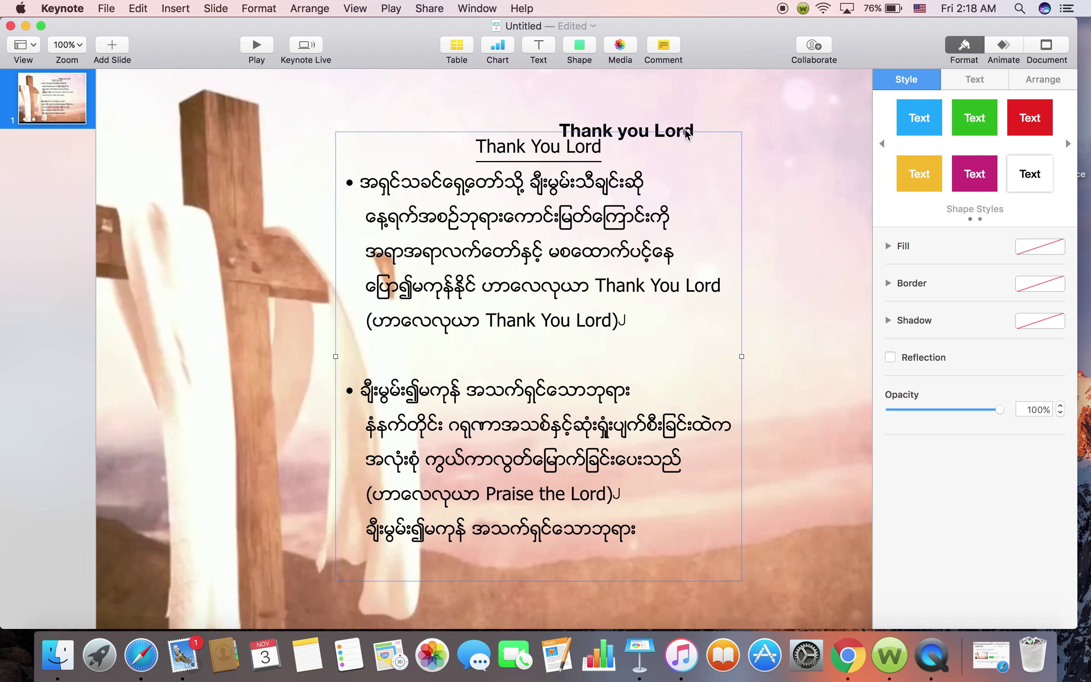
{"action": "left_click", "coordinate": [607, 148]}
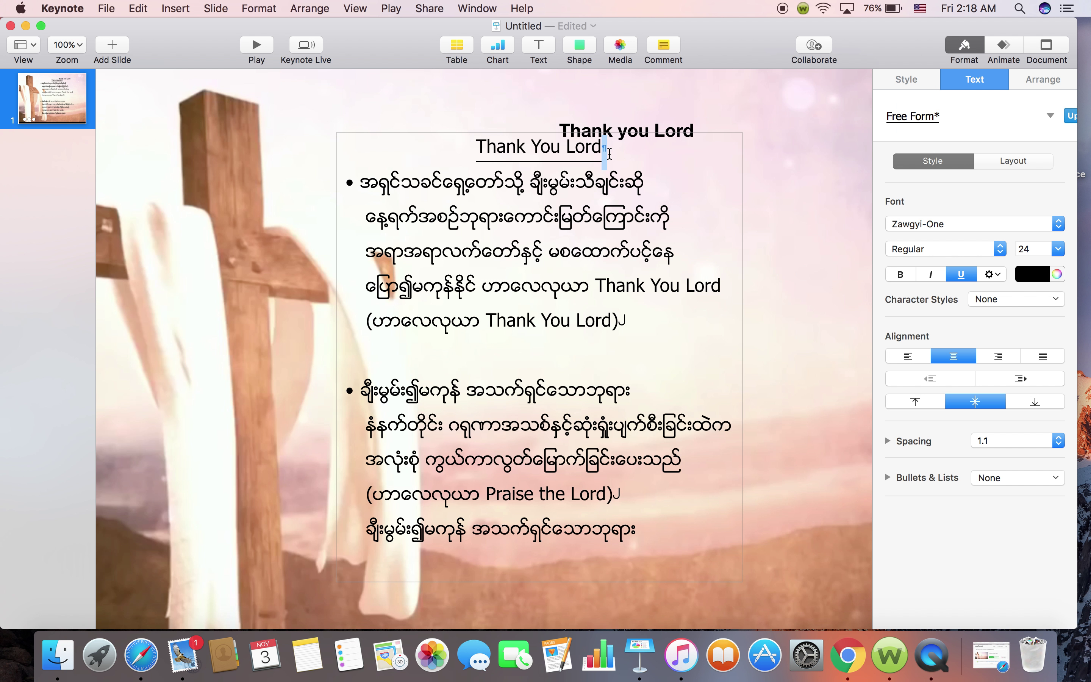
{"action": "left_click_drag", "start_coordinate": [587, 149], "coordinate": [561, 167]}
{"action": "key", "text": "BackSpace"}
{"action": "left_click", "coordinate": [672, 137]}
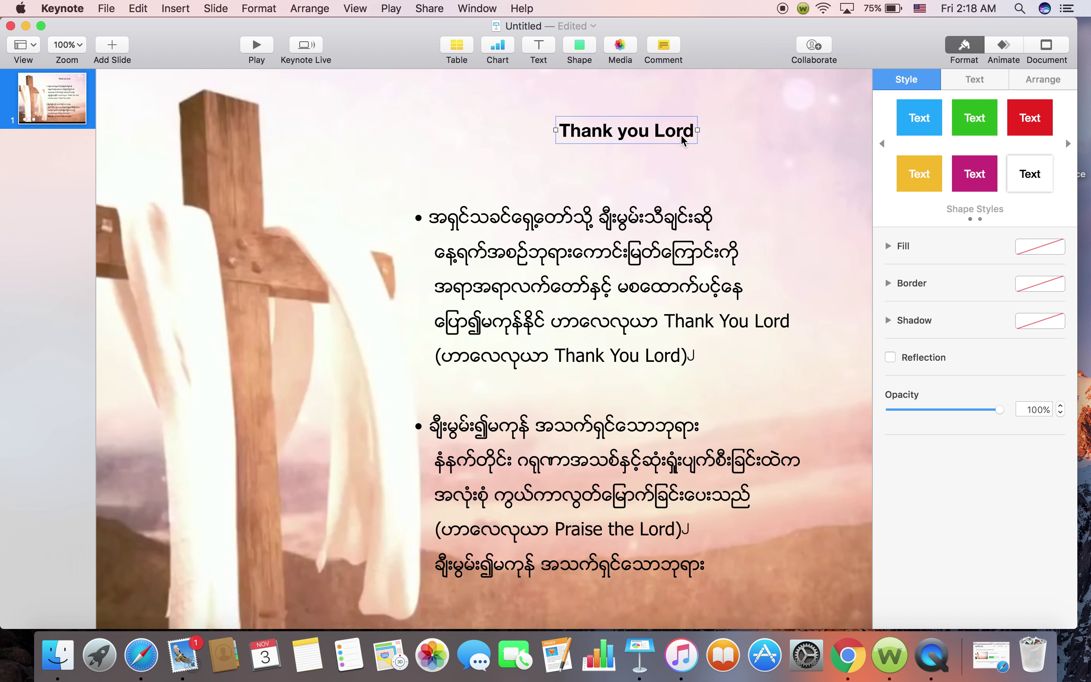
- Enlarge the 'Thank you Lord' title text to 48 pt
{"action": "double_click", "coordinate": [561, 130]}
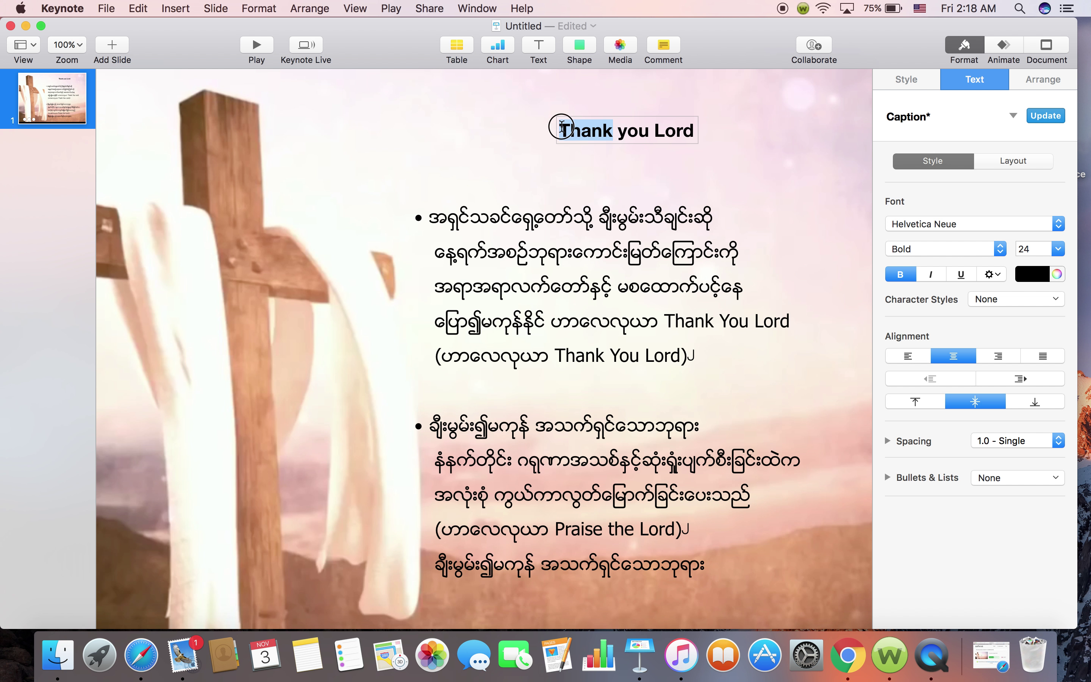
{"action": "left_click_drag", "start_coordinate": [562, 130], "coordinate": [694, 131]}
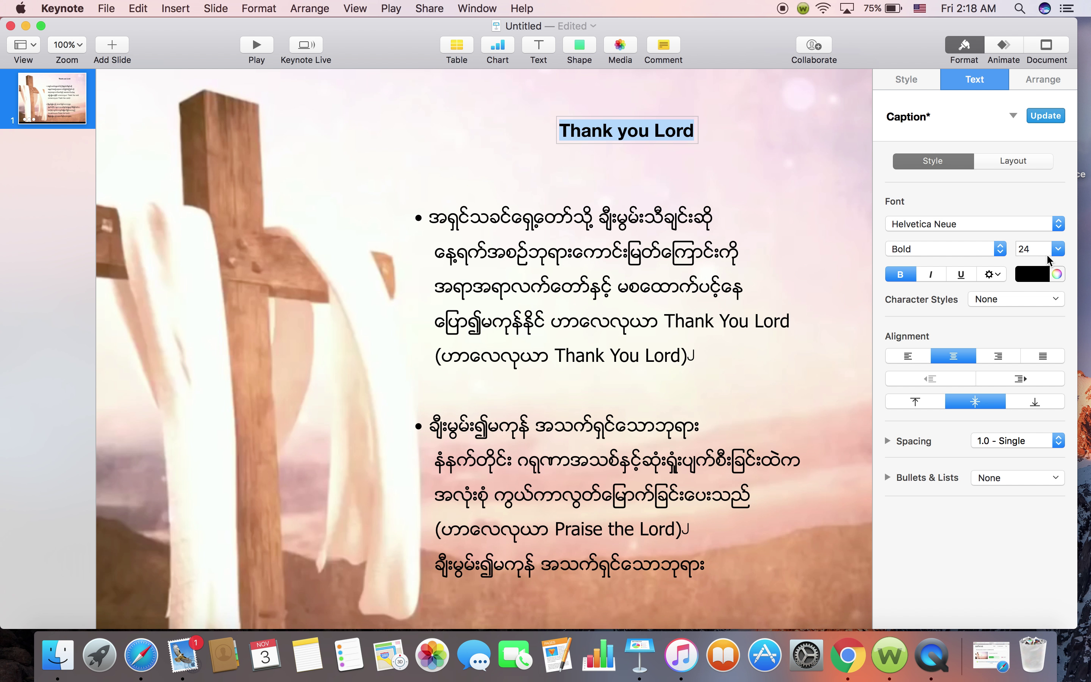
{"action": "left_click", "coordinate": [1059, 249]}
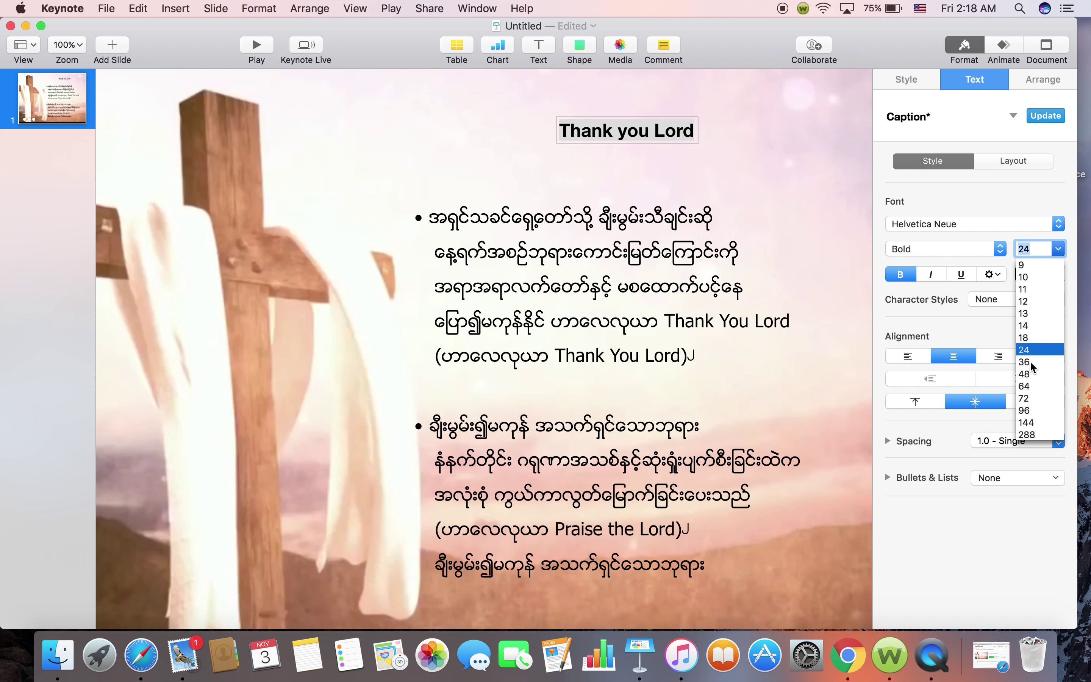
{"action": "left_click", "coordinate": [1027, 374]}
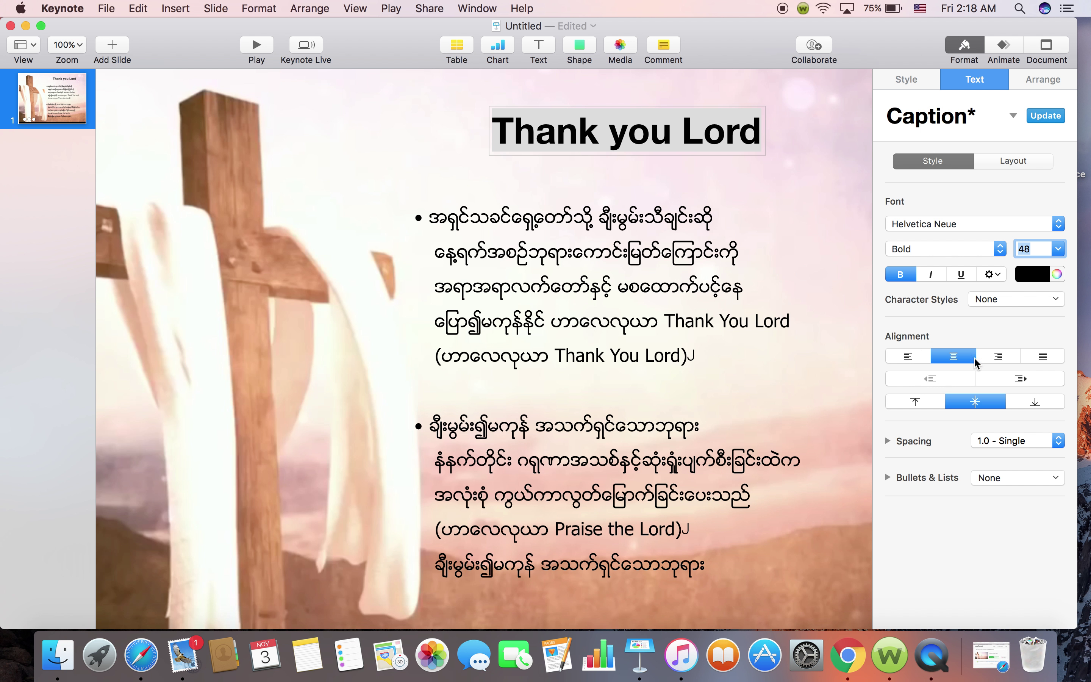
{"action": "key", "text": "Escape"}
- Move the title box left and down so it sits centred above the lyrics
{"action": "left_click_drag", "start_coordinate": [704, 133], "coordinate": [675, 147]}
{"action": "left_click", "coordinate": [800, 188]}
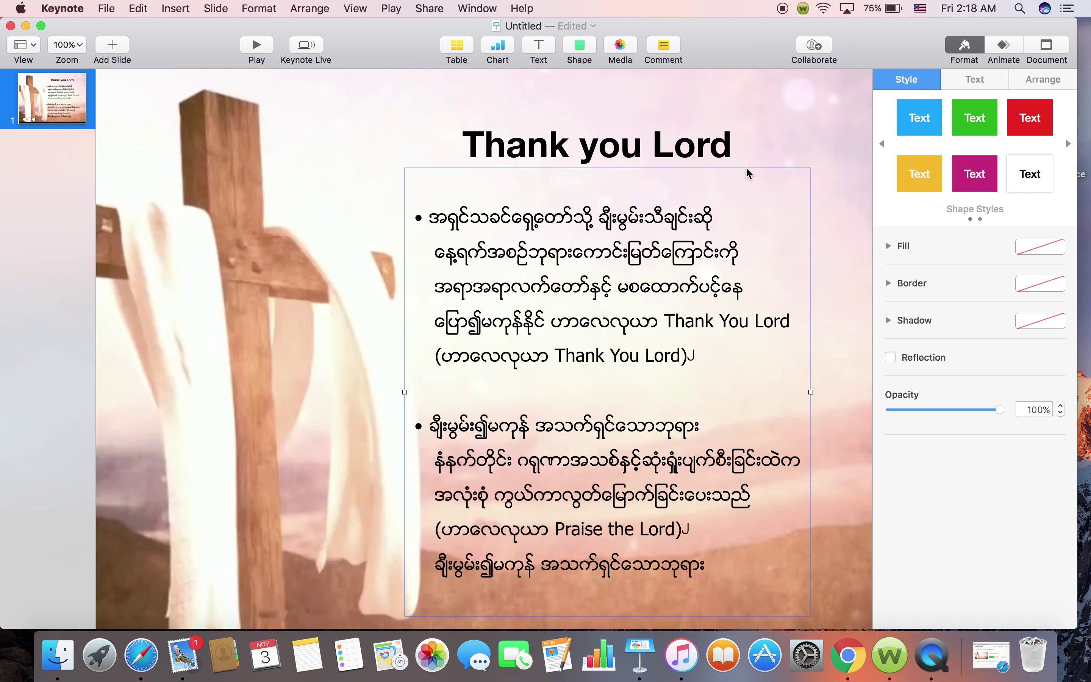
{"action": "left_click", "coordinate": [712, 152]}
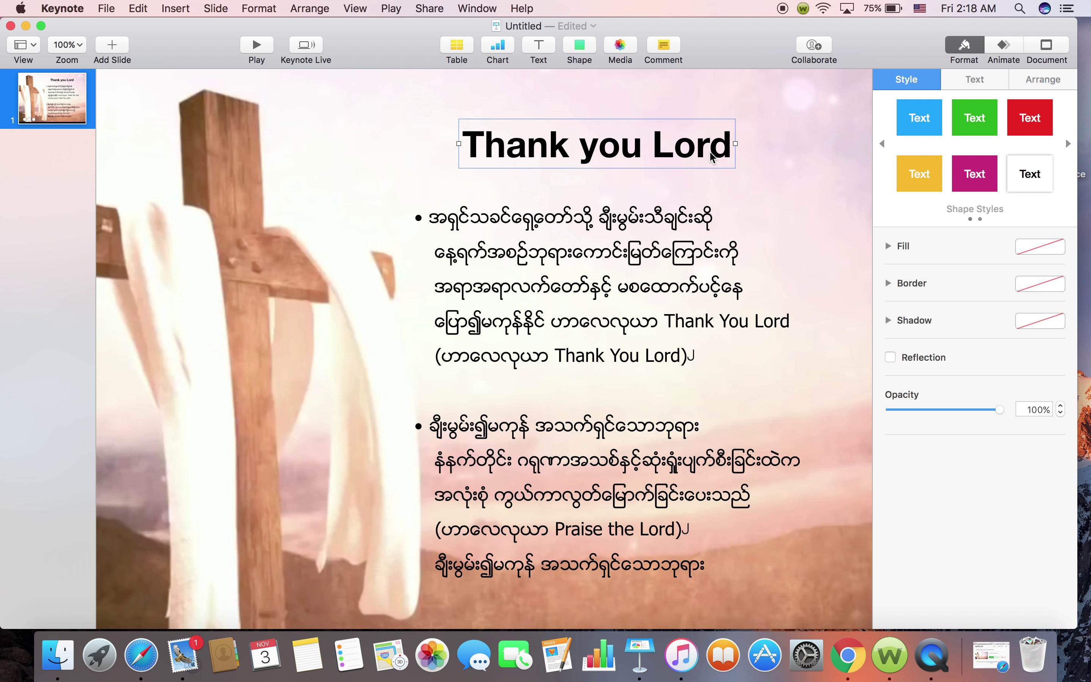
{"action": "left_click", "coordinate": [686, 276]}
{"action": "left_click", "coordinate": [818, 135]}
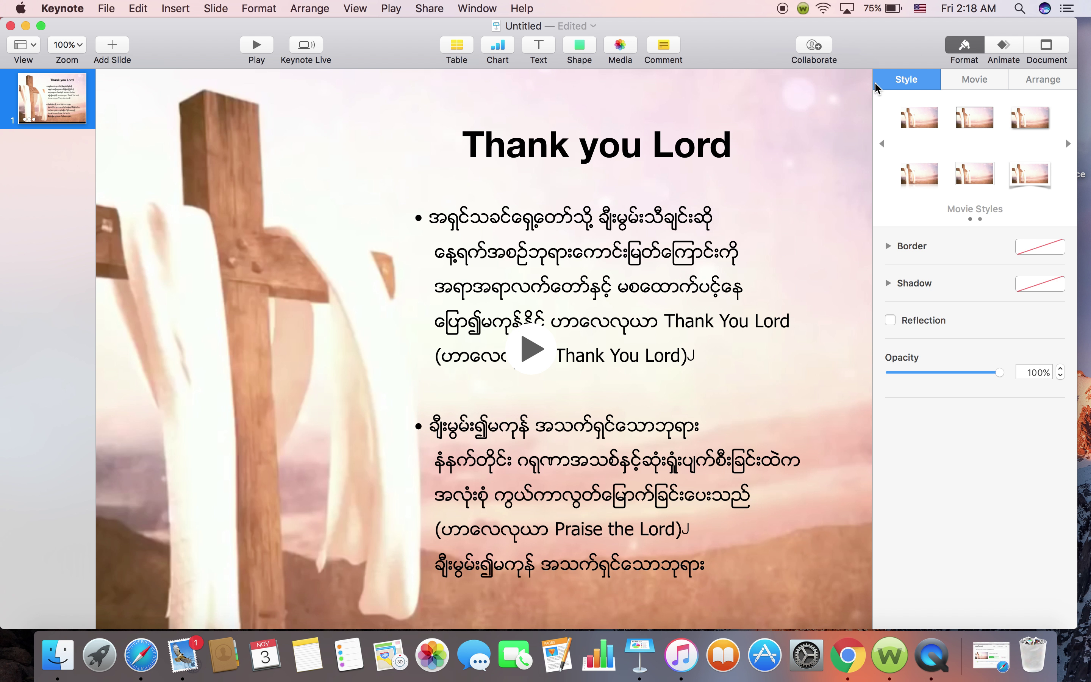
- Set the Cross With Draped Fabric.mp4 background movie's Repeat option to Loop
{"action": "left_click", "coordinate": [990, 82]}
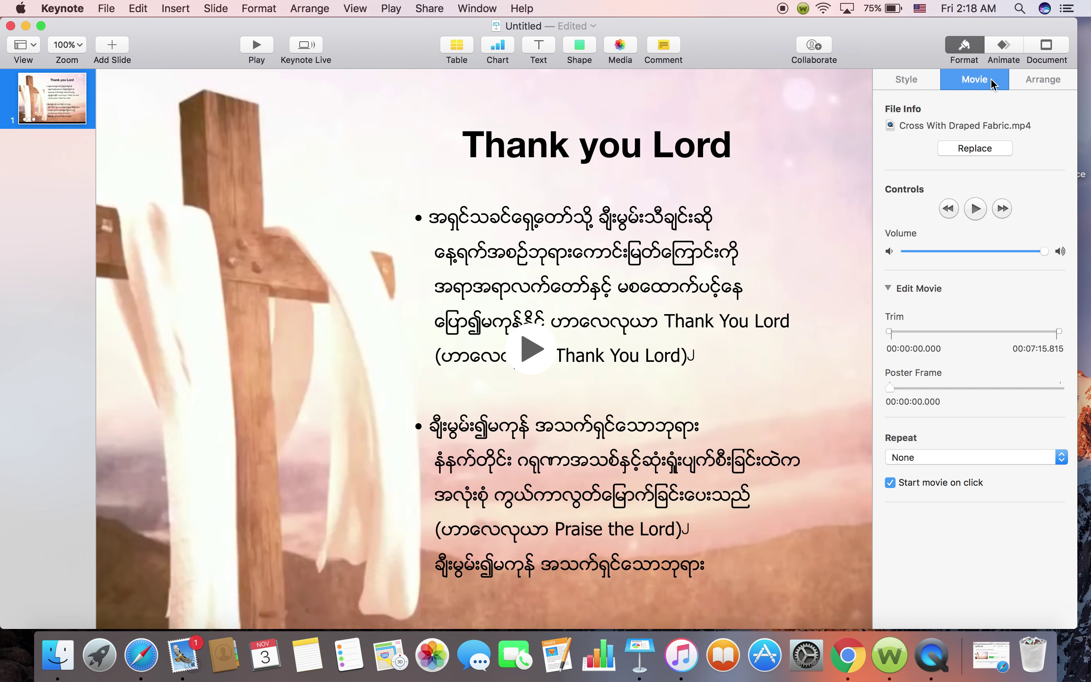
{"action": "left_click", "coordinate": [942, 457]}
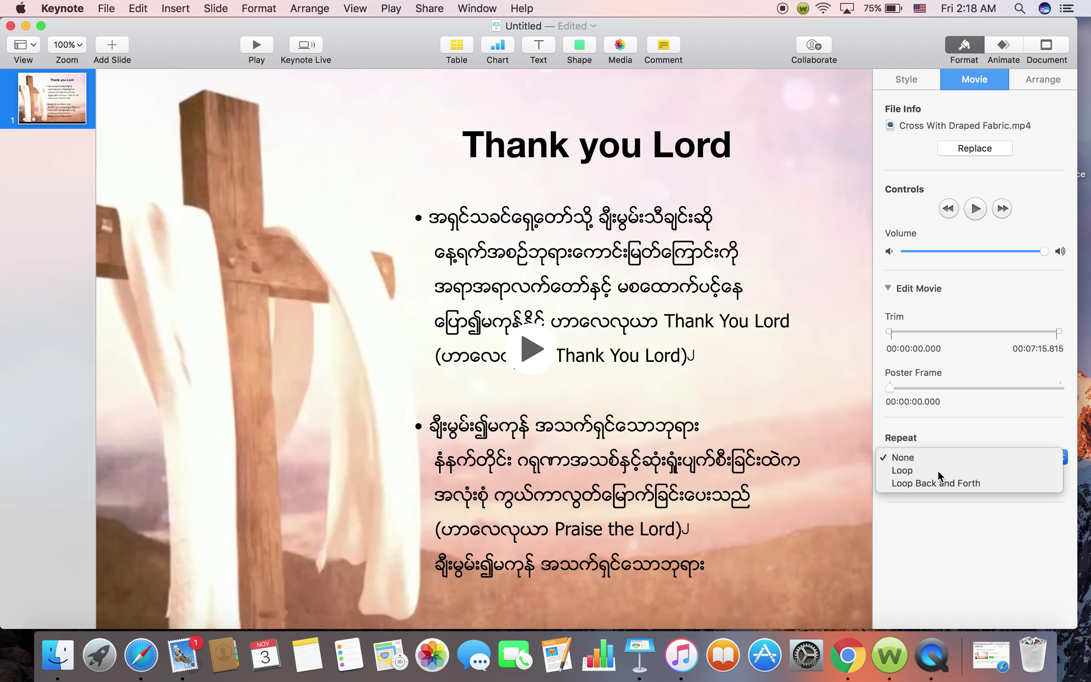
{"action": "left_click", "coordinate": [937, 470]}
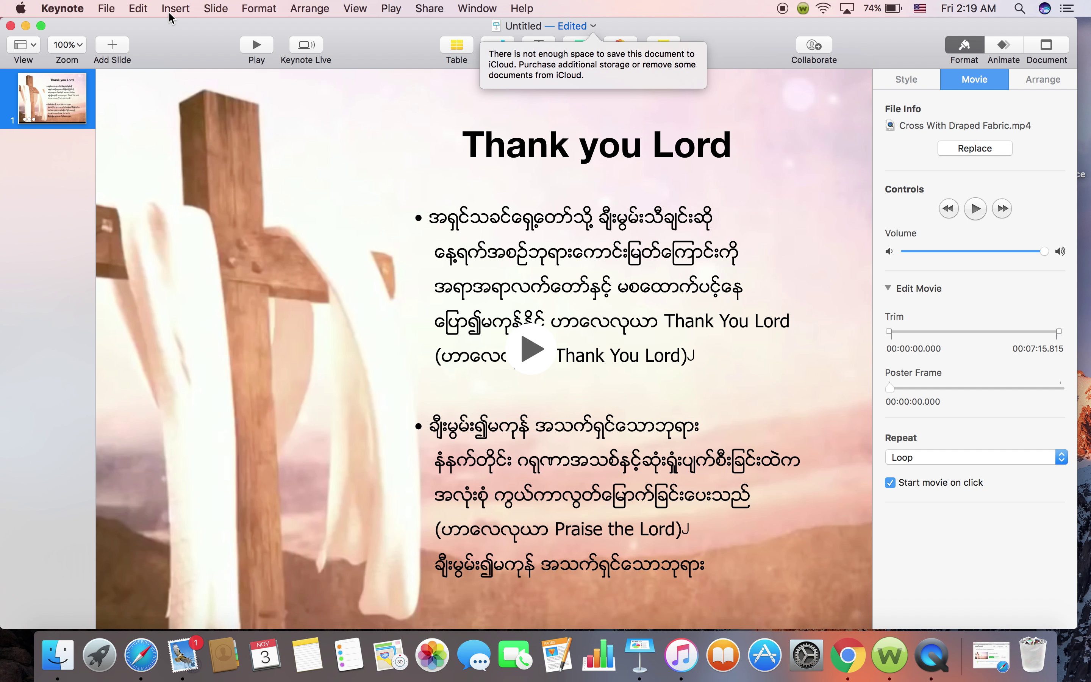
{"action": "left_click", "coordinate": [105, 10]}
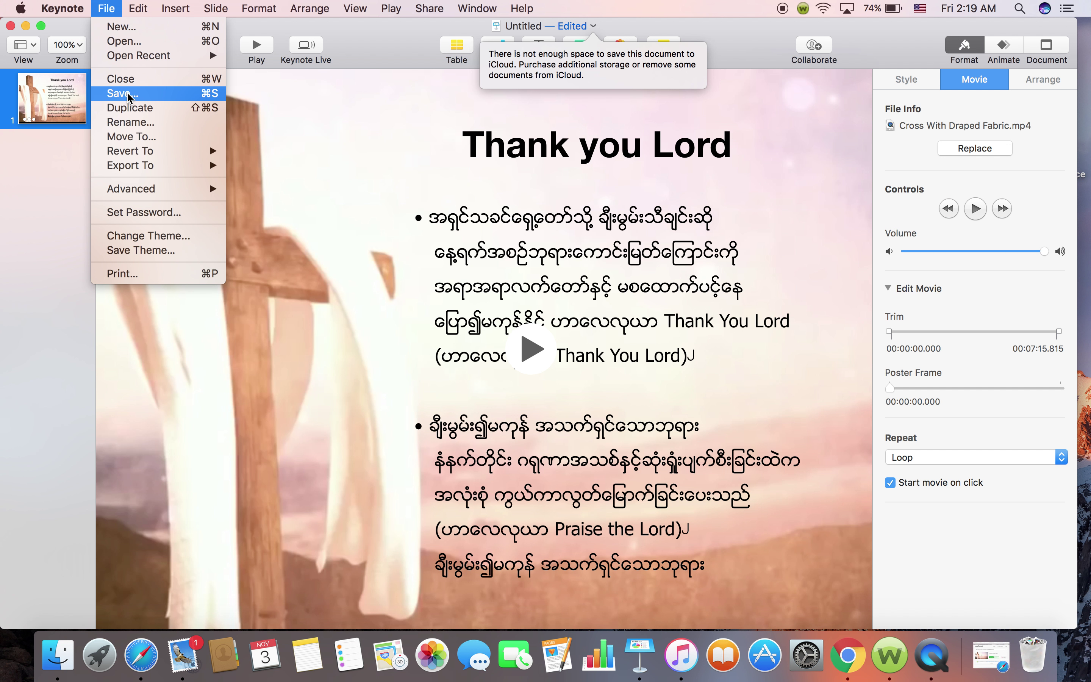
- Close the Untitled presentation window and answer the keep-document prompt
{"action": "mouse_move", "coordinate": [45, 14]}
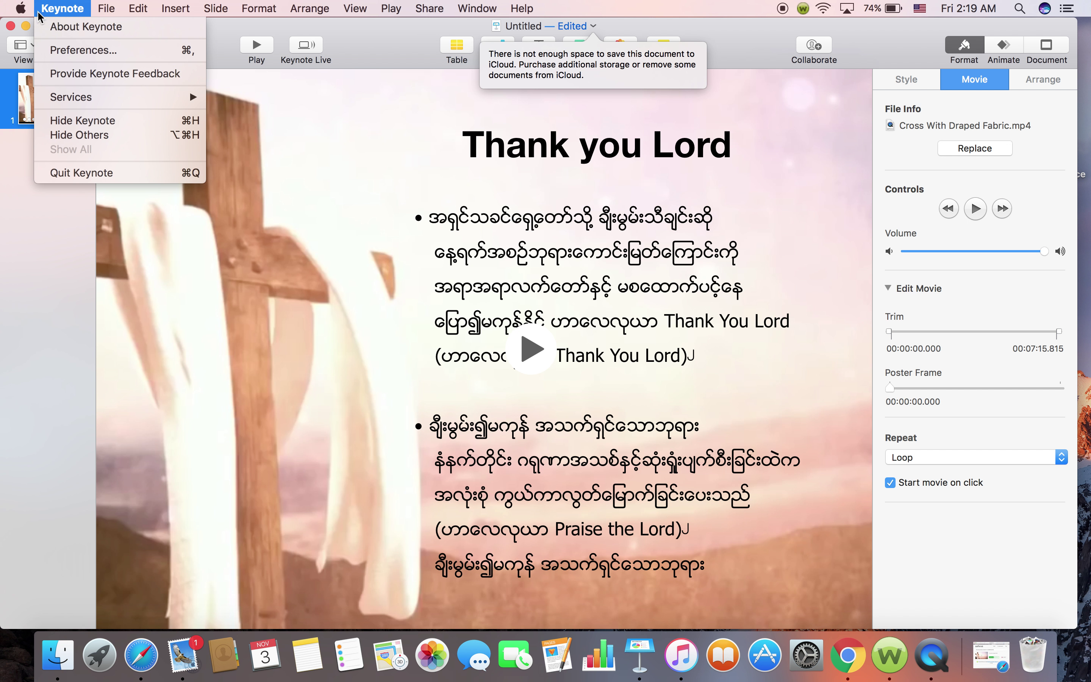
{"action": "left_click", "coordinate": [14, 28]}
{"action": "left_click", "coordinate": [13, 28]}
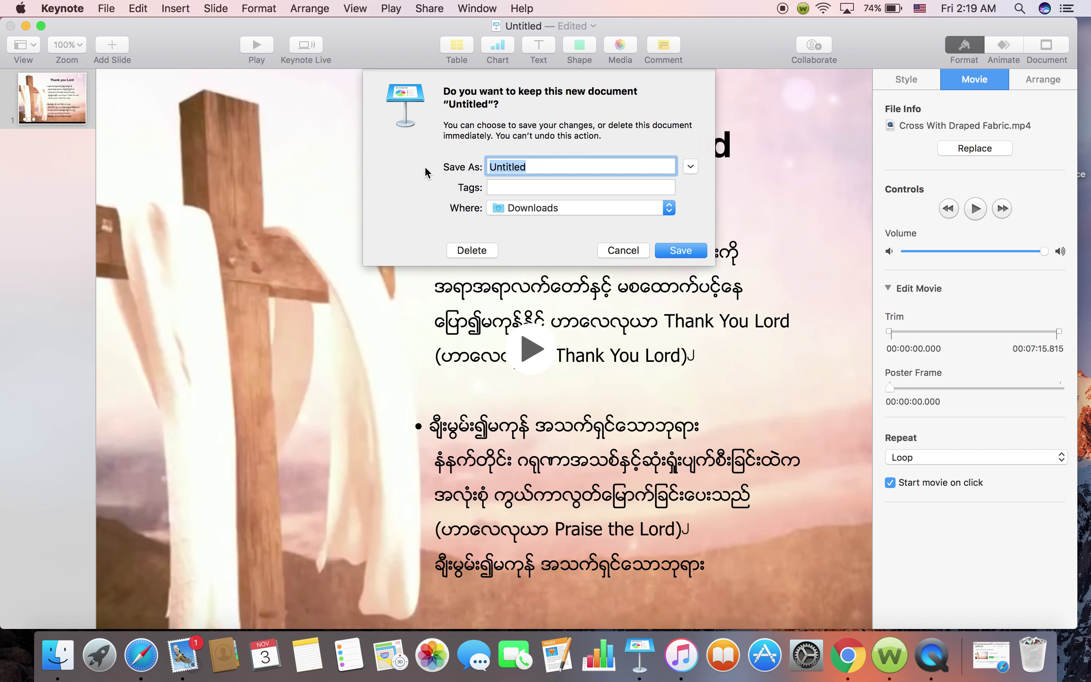
{"action": "left_click", "coordinate": [680, 250]}
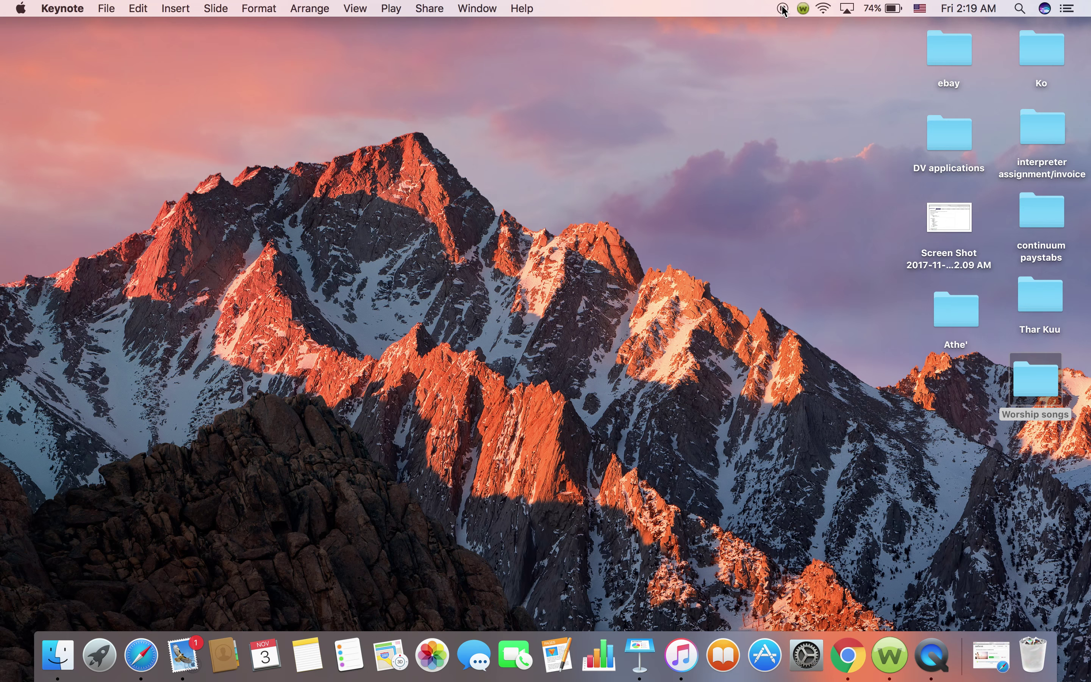